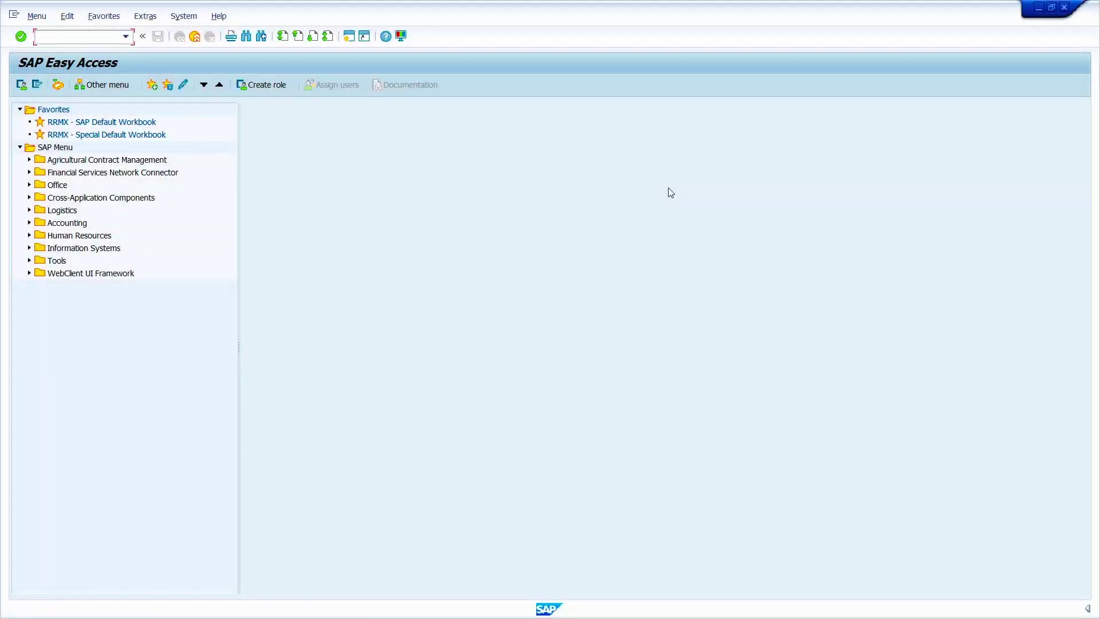
# Start vendor creation with transaction XK01, entering company code 1000, purchasing organization 1000 and account group 0001
pyautogui.write('xk01')
pyautogui.press('Return')
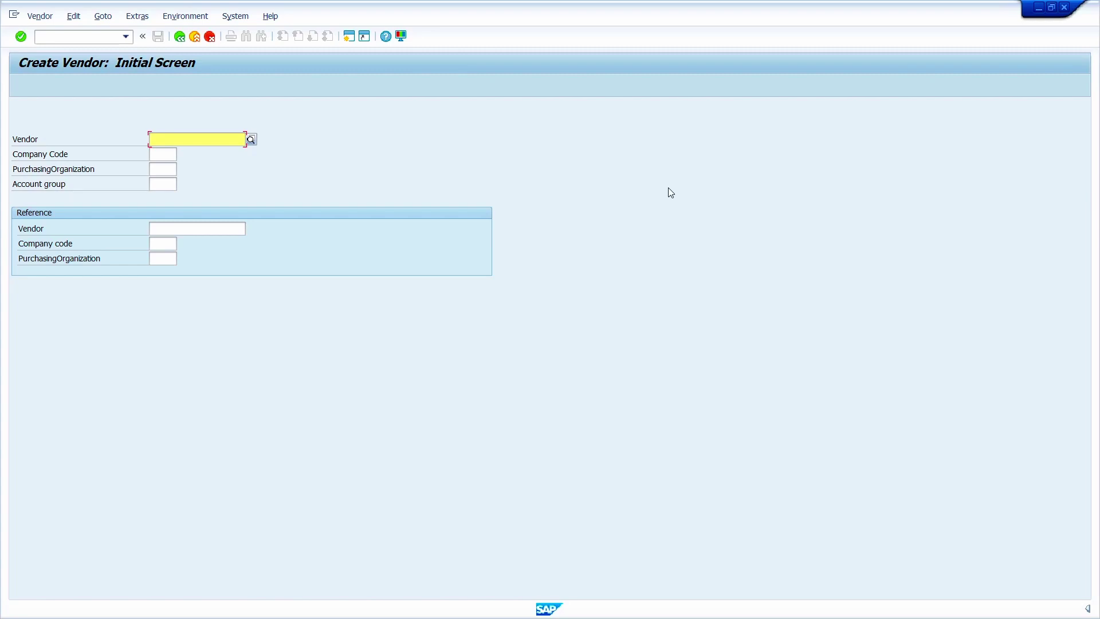
pyautogui.press('Tab')
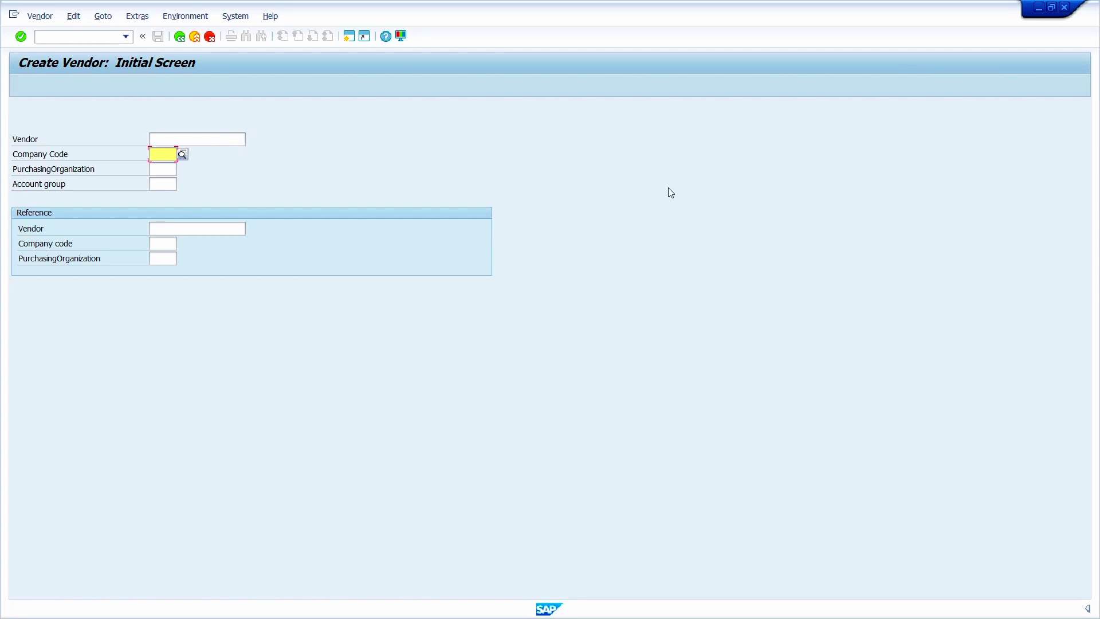
pyautogui.write('1000')
pyautogui.press('Tab')
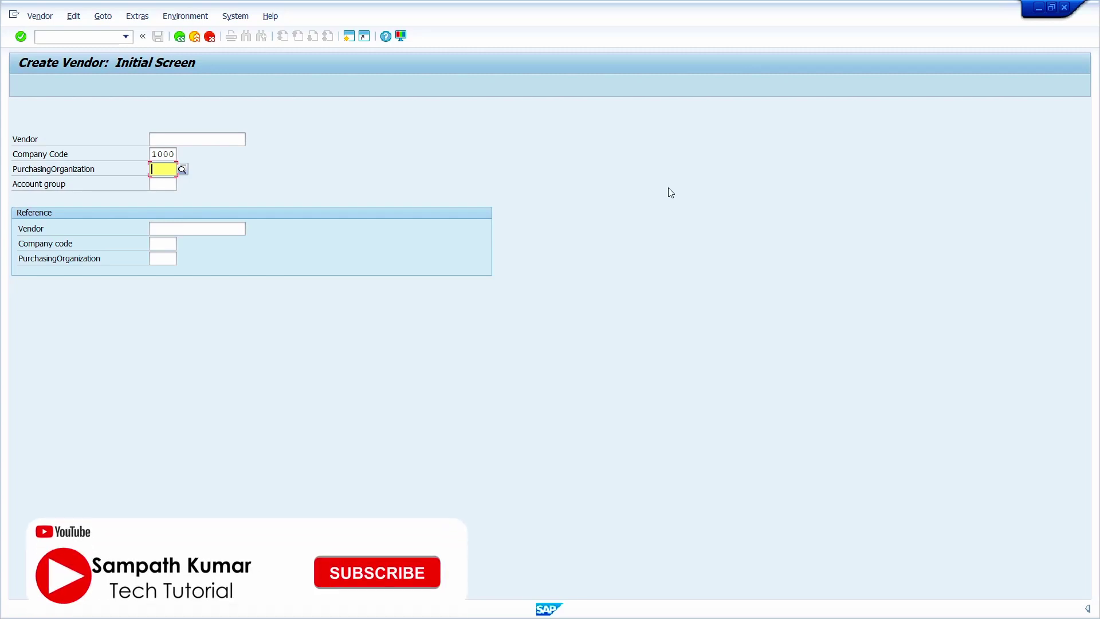
pyautogui.write('1000')
pyautogui.press('Tab')
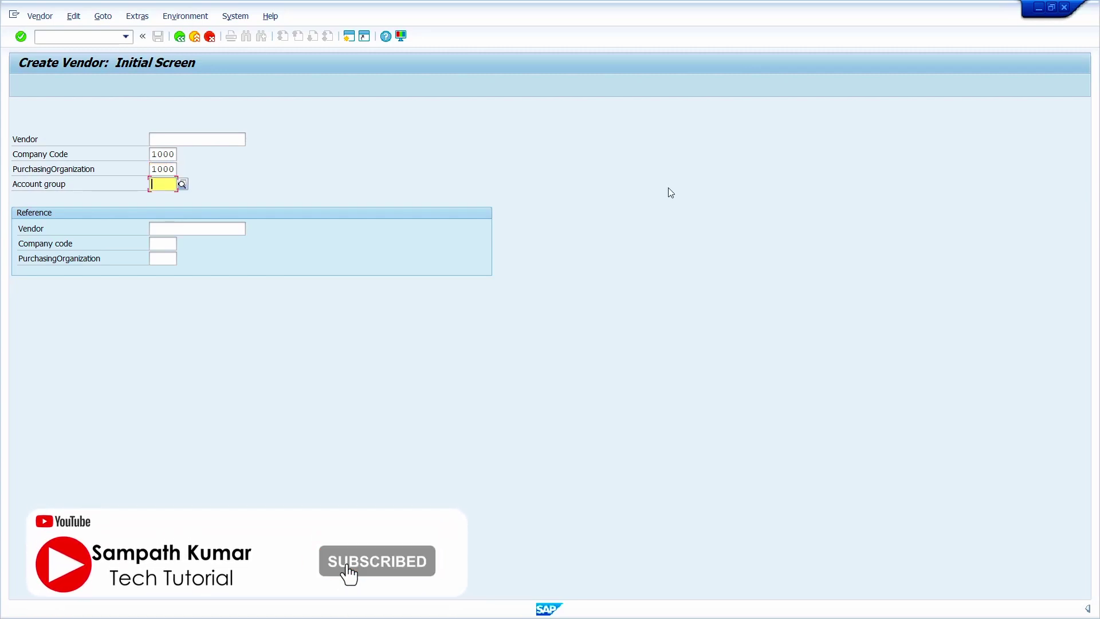
pyautogui.write('0001')
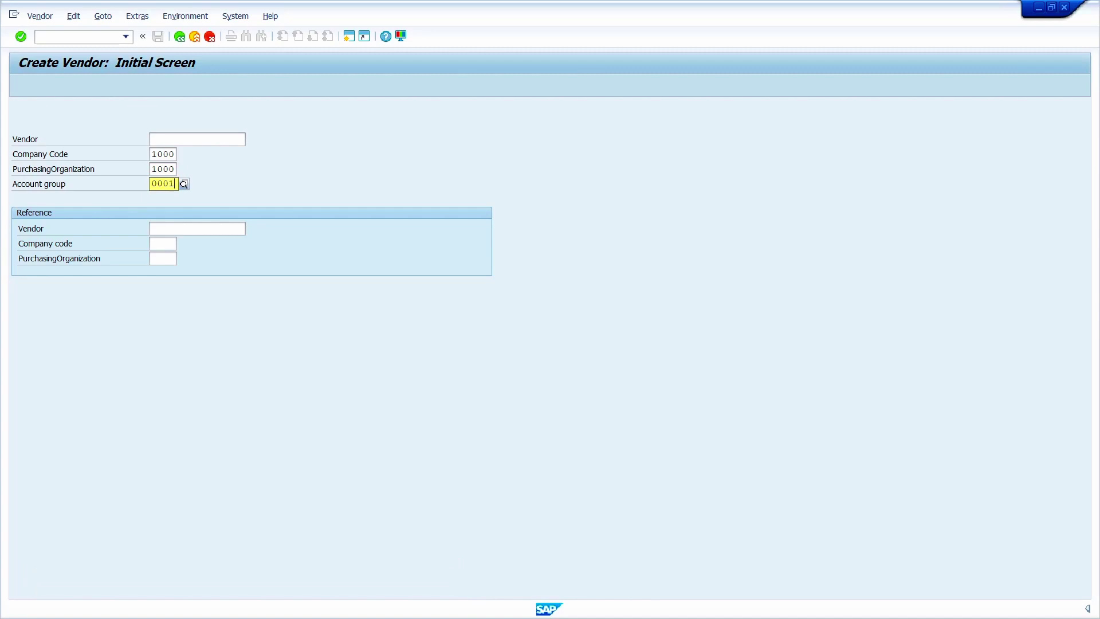
pyautogui.press('Return')
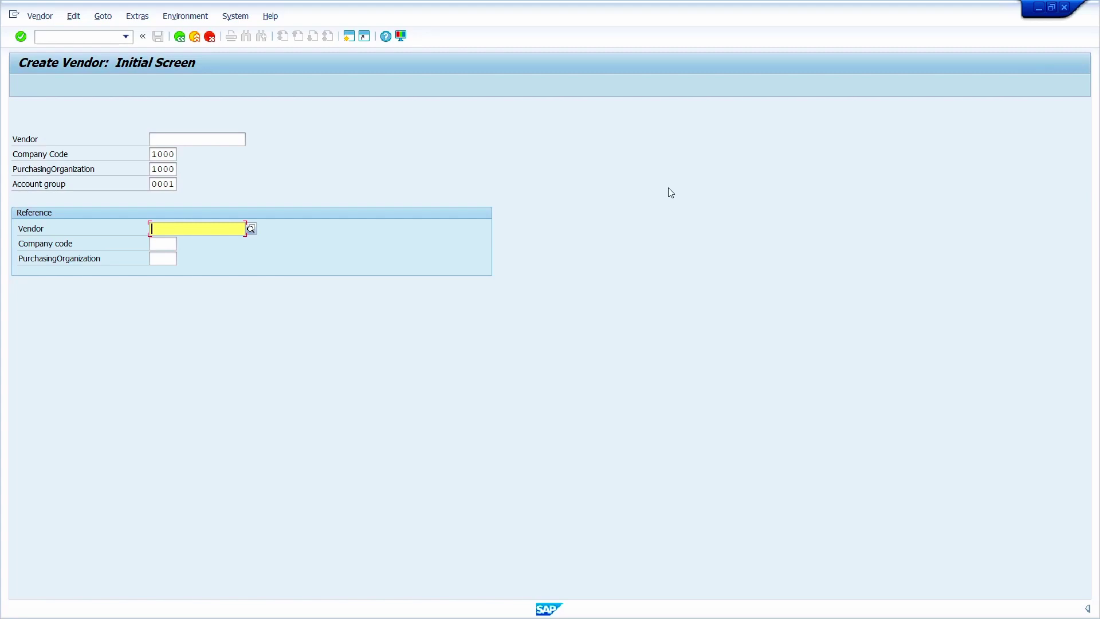
# Base the new vendor on reference vendor 1000 with company code 1000 and purchasing organization 1000, and proceed to the address data
pyautogui.write('1000')
pyautogui.press('Tab')
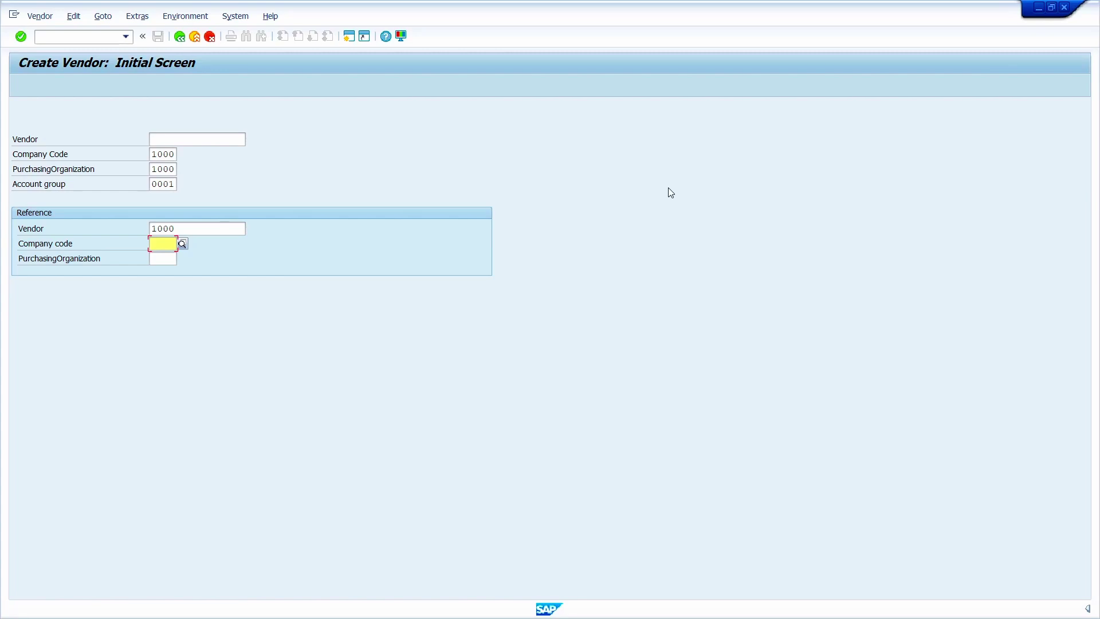
pyautogui.write('1000')
pyautogui.press('Tab')
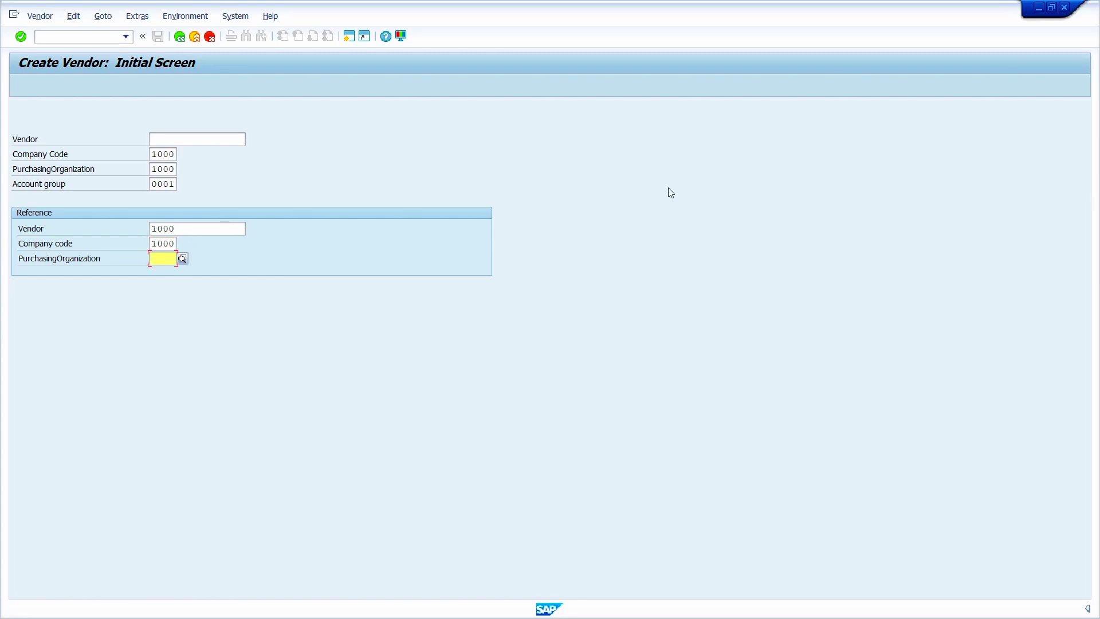
pyautogui.write('1000')
pyautogui.press('Return')
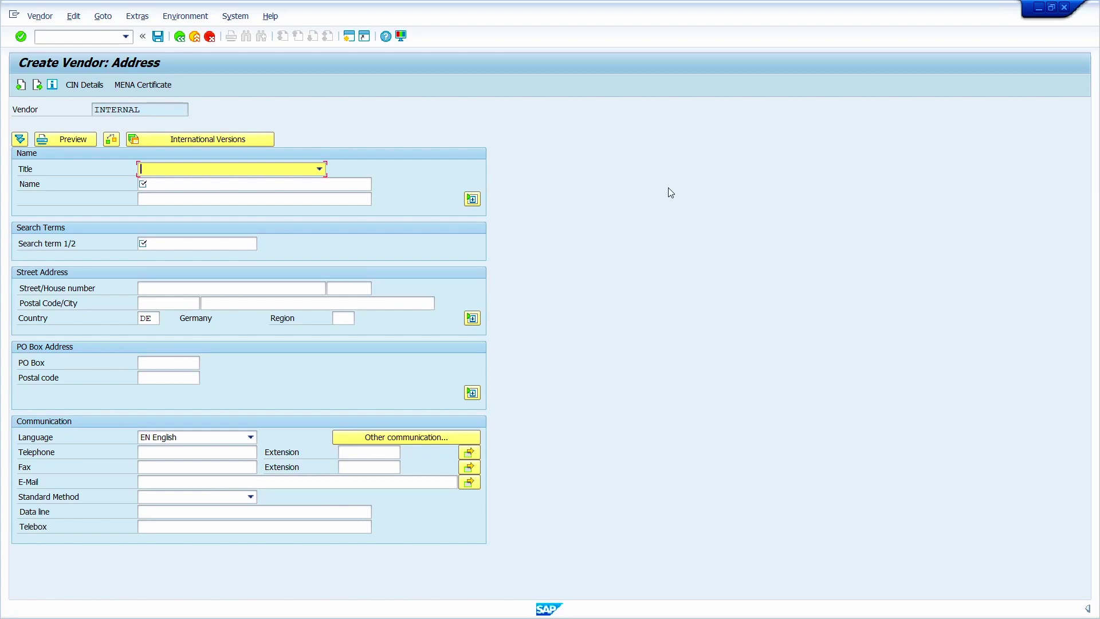
# Fill in the vendor address with title Company, name ADB Pvt LTd, search term ADB, the street, postal code and city, country IN and region 10
pyautogui.press('Tab')
pyautogui.hotkey('shift', 'Tab')
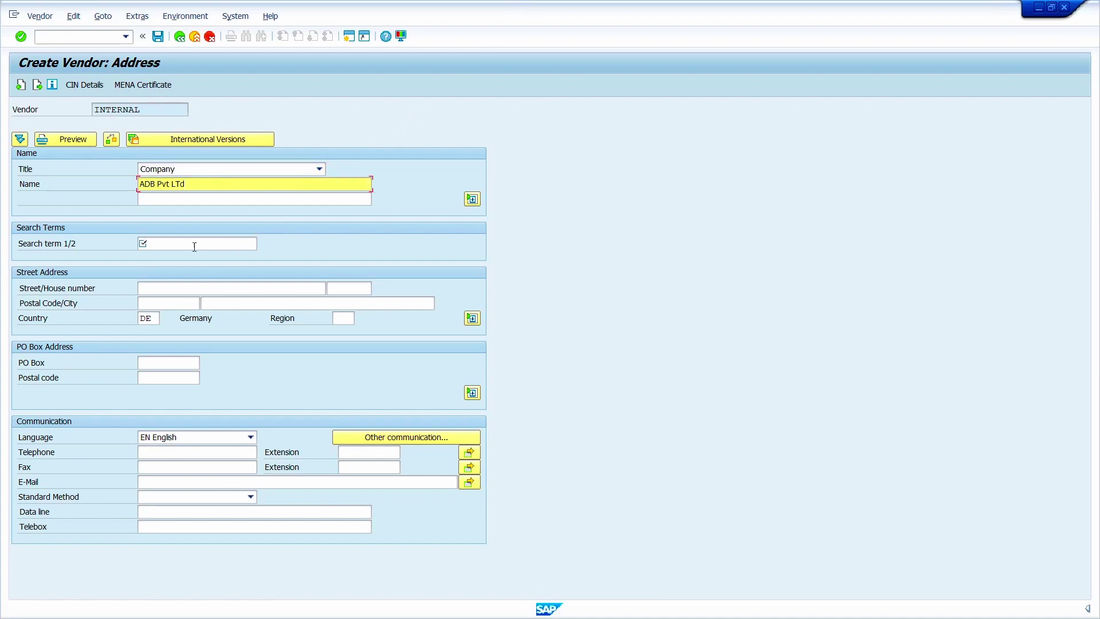
pyautogui.click(194, 245)
pyautogui.write('ADB')
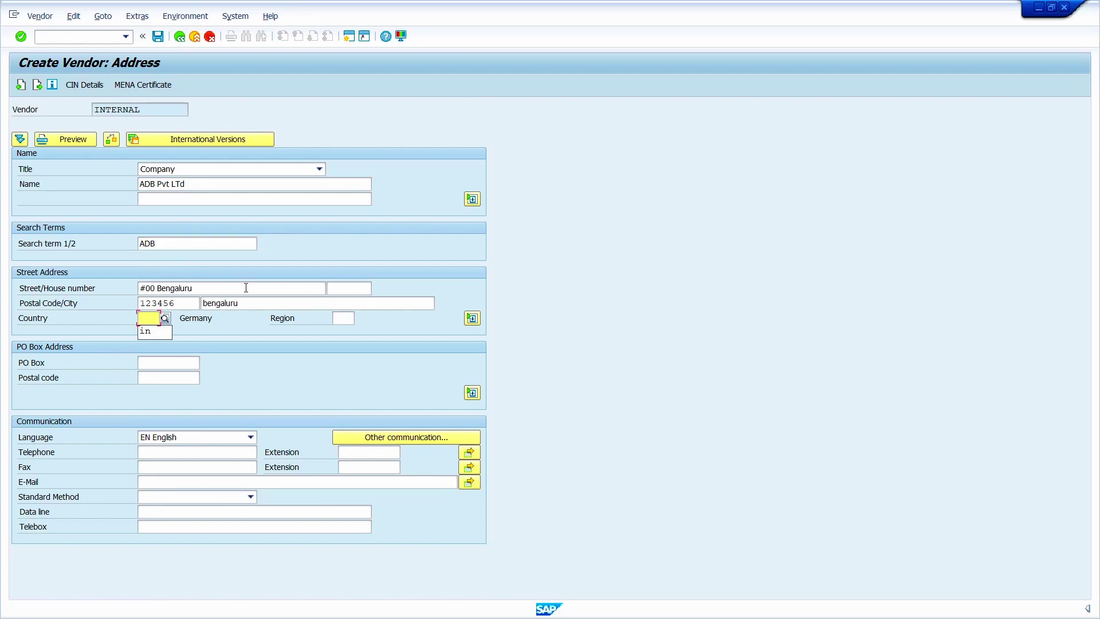
pyautogui.write('in')
pyautogui.press('Tab')
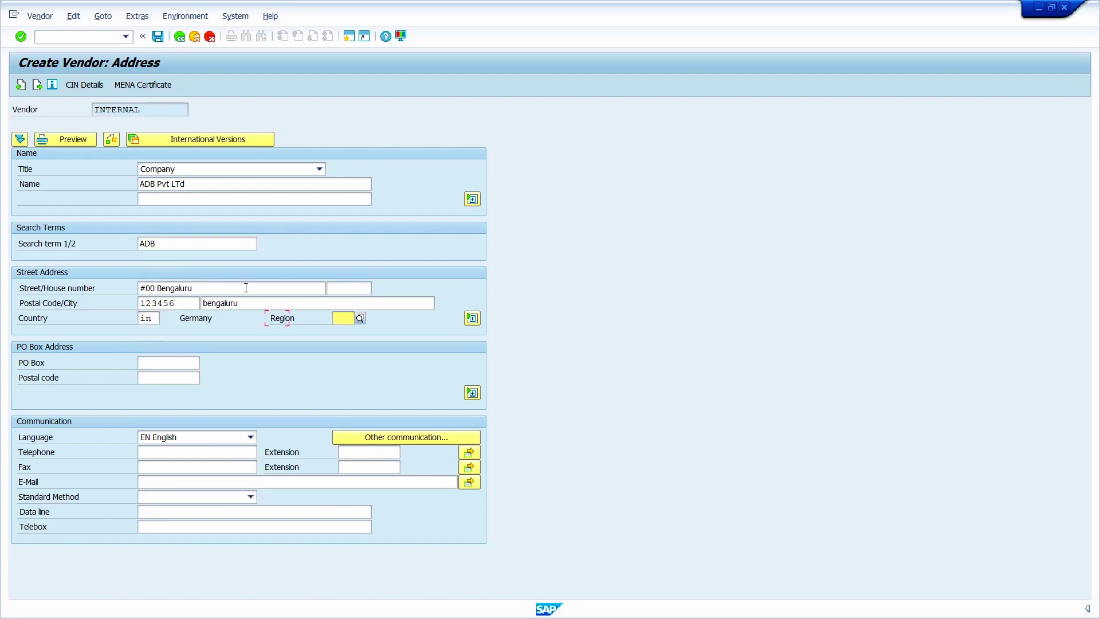
pyautogui.write('10')
pyautogui.press('Return')
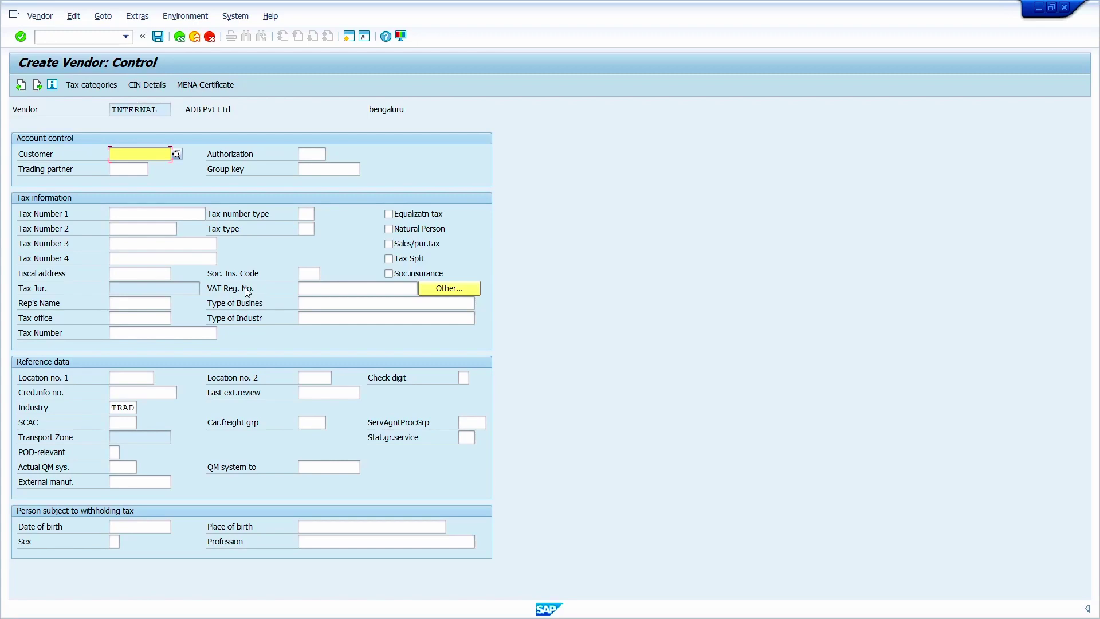
# Accept the control, bank, contact person, accounting and correspondence data as defaulted and proceed to the vendor's purchasing data
pyautogui.press('Return')
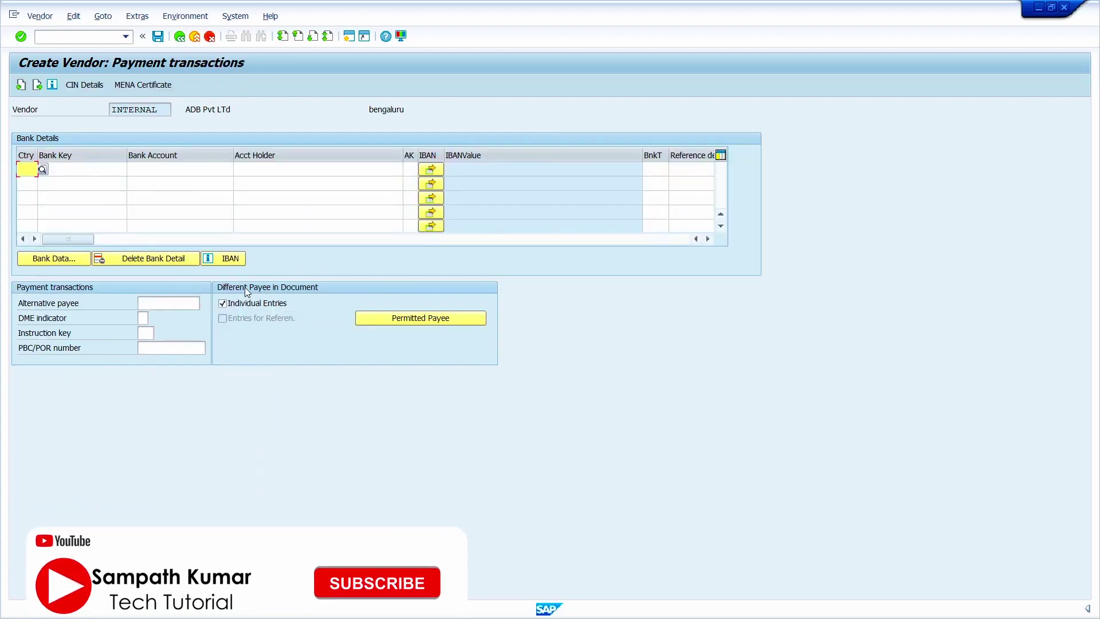
pyautogui.press('Return')
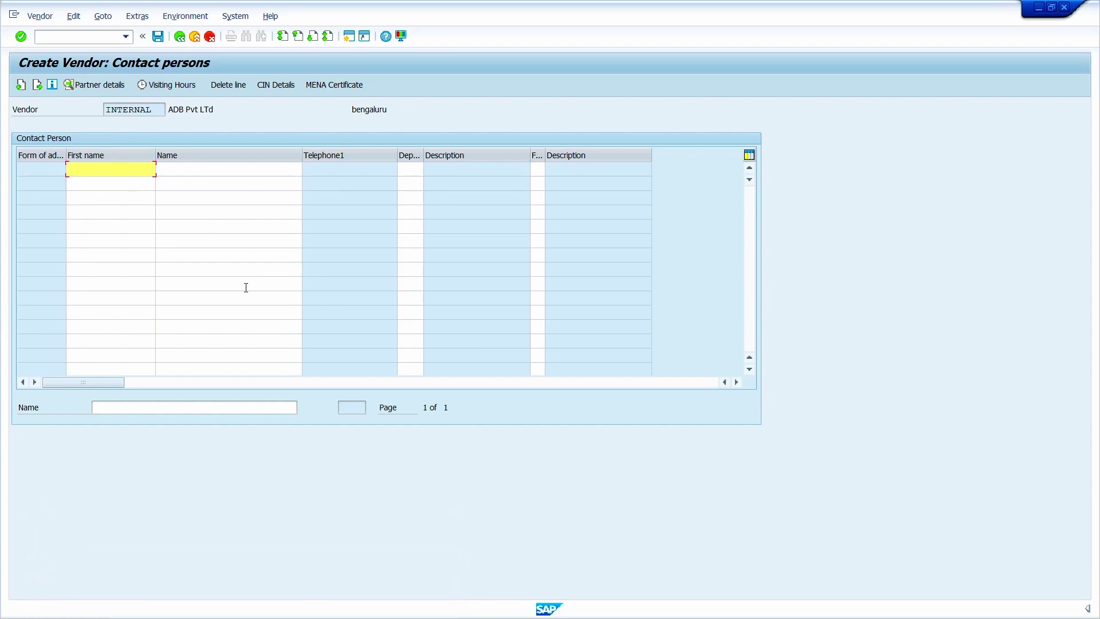
pyautogui.press('Return')
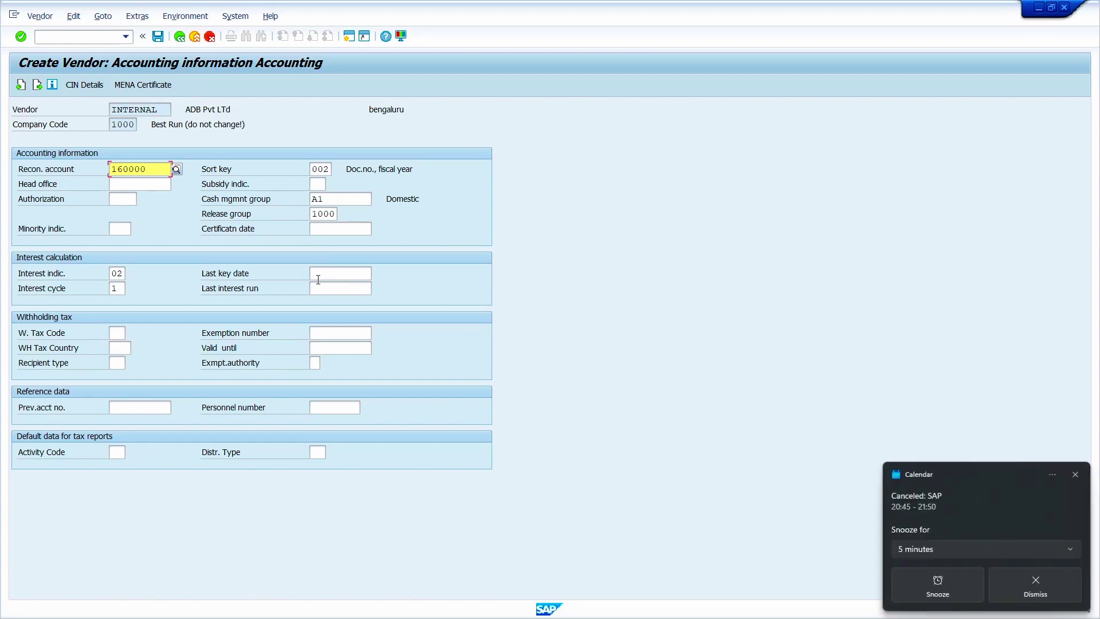
pyautogui.click(1071, 587)
pyautogui.press('Return')
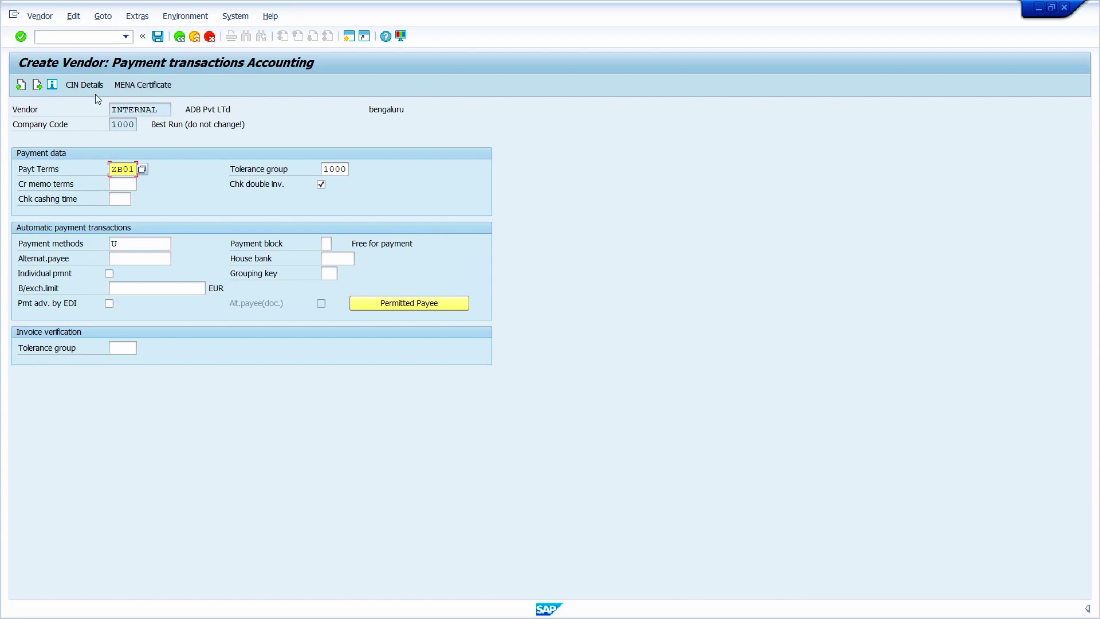
pyautogui.press('Return')
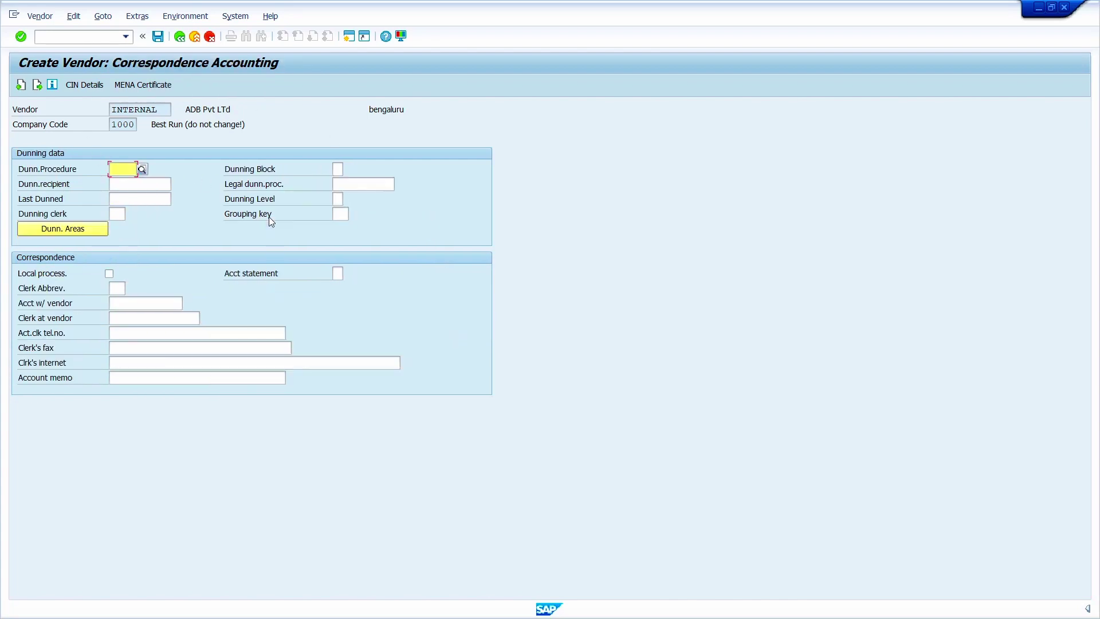
pyautogui.press('Return')
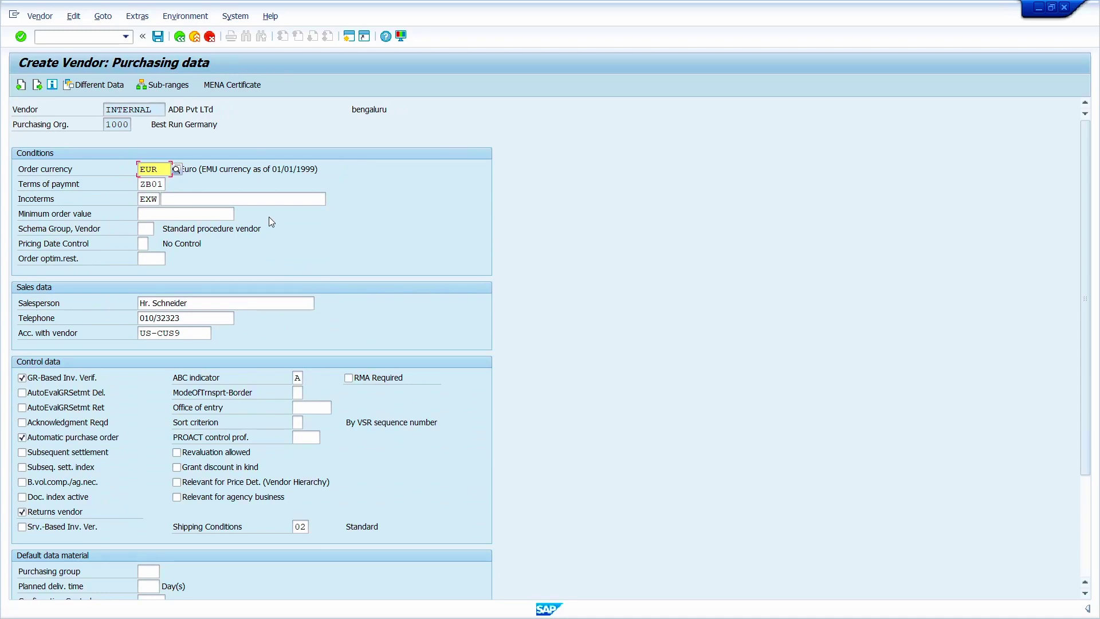
# Set the order currency in the vendor's purchasing data to INR (Indian Rupee)
pyautogui.press('Delete')
pyautogui.press('Delete')
pyautogui.write('inr')
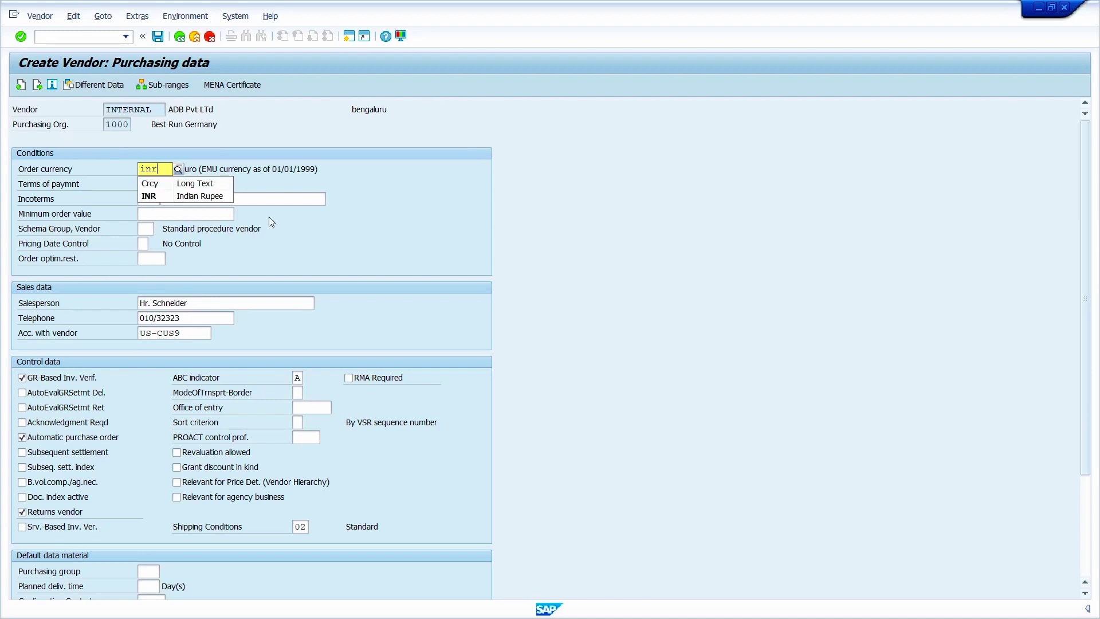
pyautogui.click(205, 196)
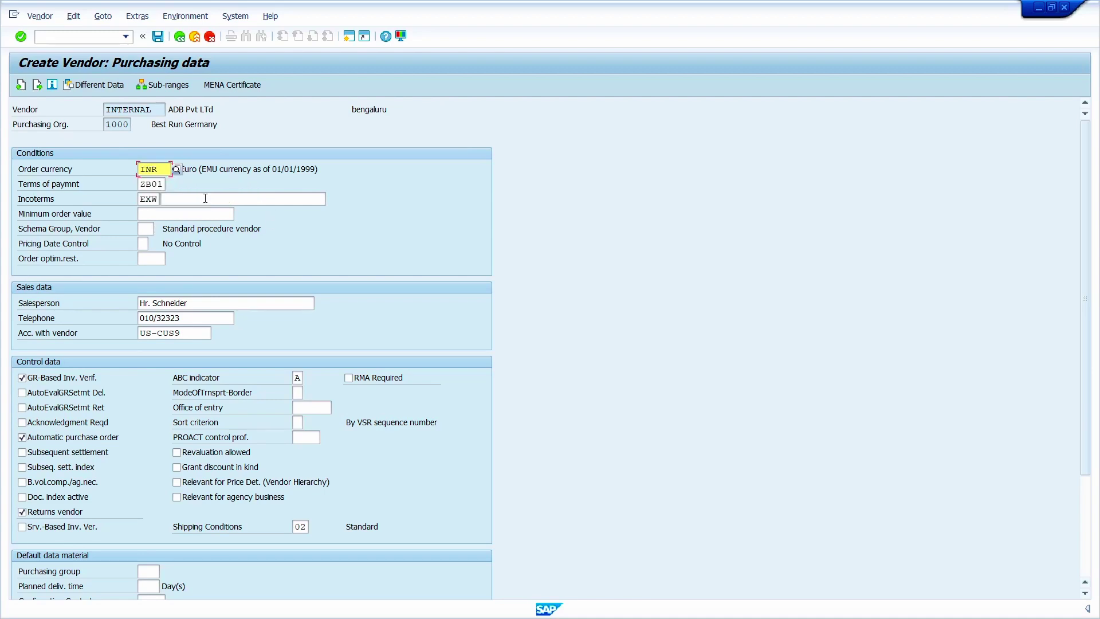
pyautogui.click(48, 519)
# Proceed past the partner functions without adding entries and save the new vendor
pyautogui.press('Return')
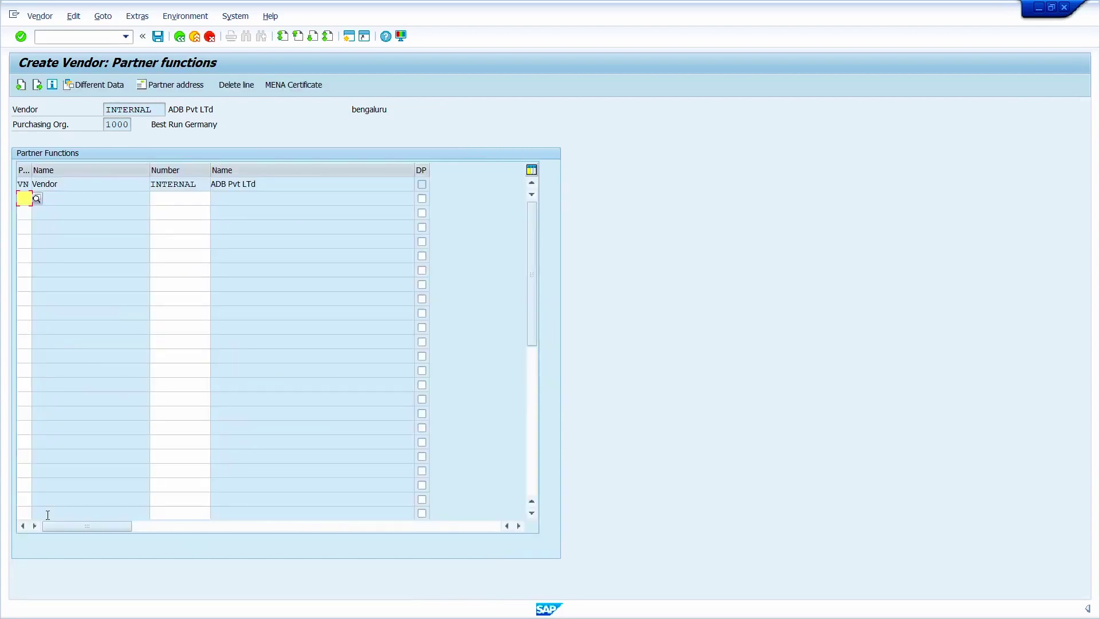
pyautogui.press('Return')
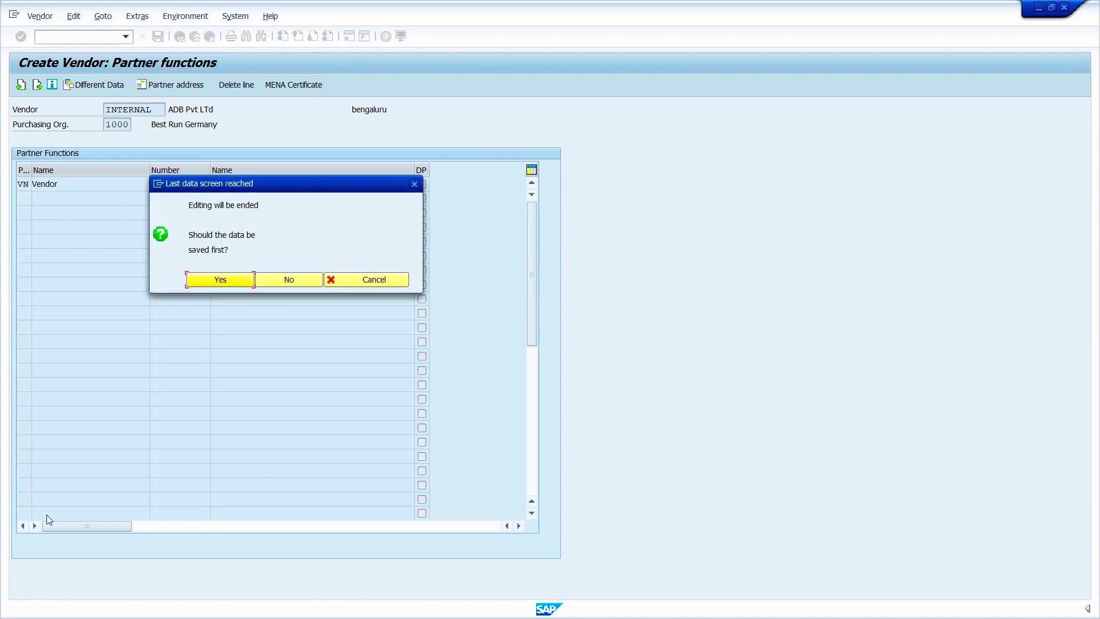
pyautogui.click(216, 283)
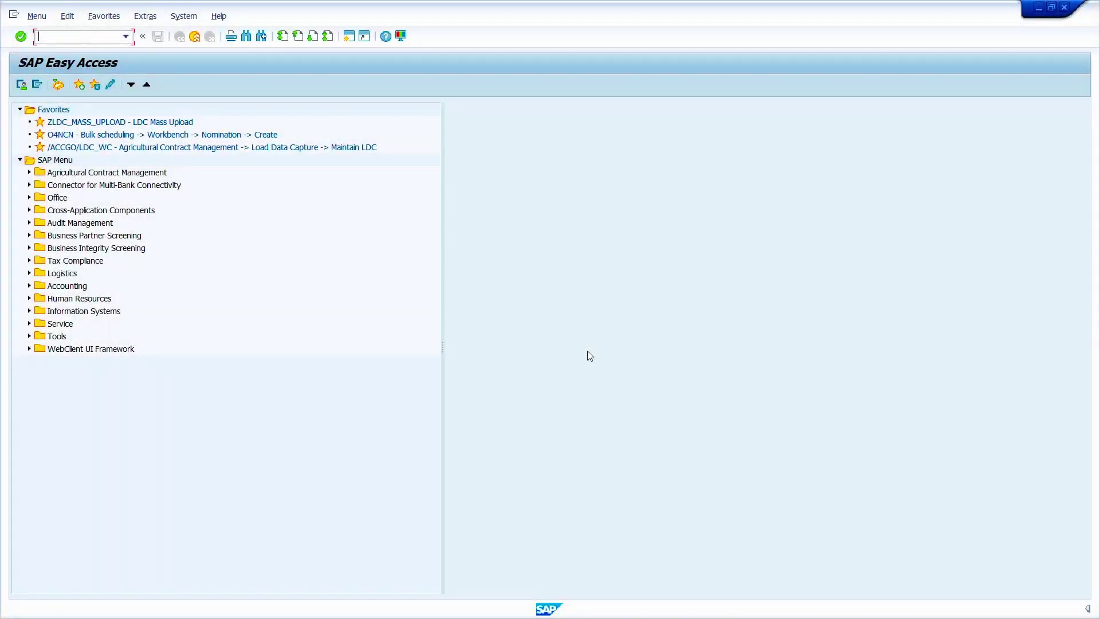
# Open transaction BP and start a new organization with grouping BP02 Internal Numbering for standard use
pyautogui.write('bp')
pyautogui.press('Return')
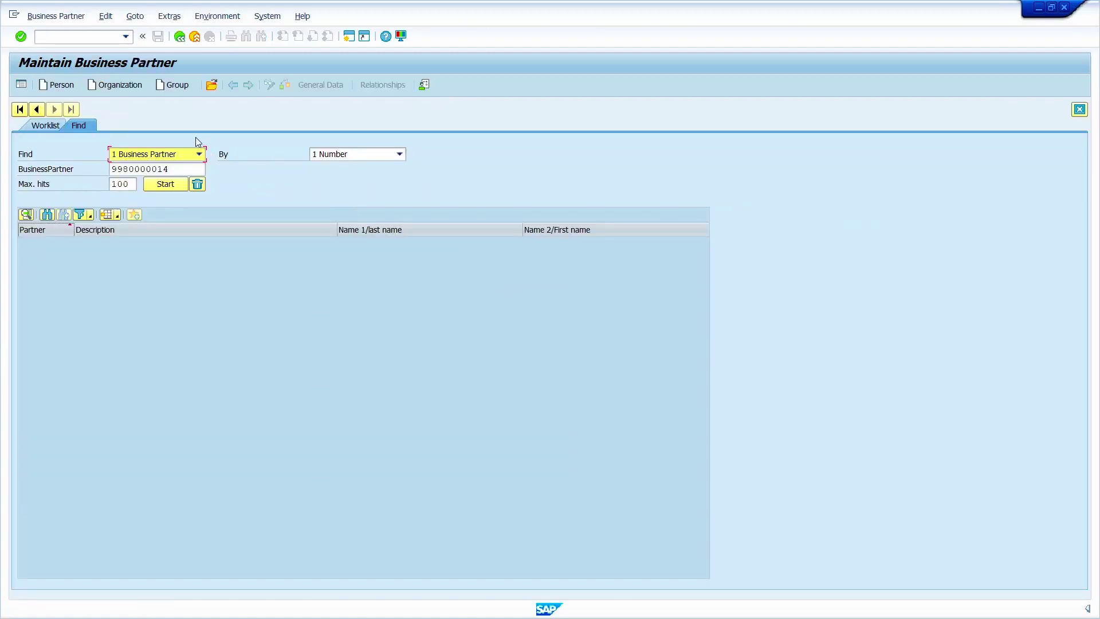
pyautogui.click(123, 85)
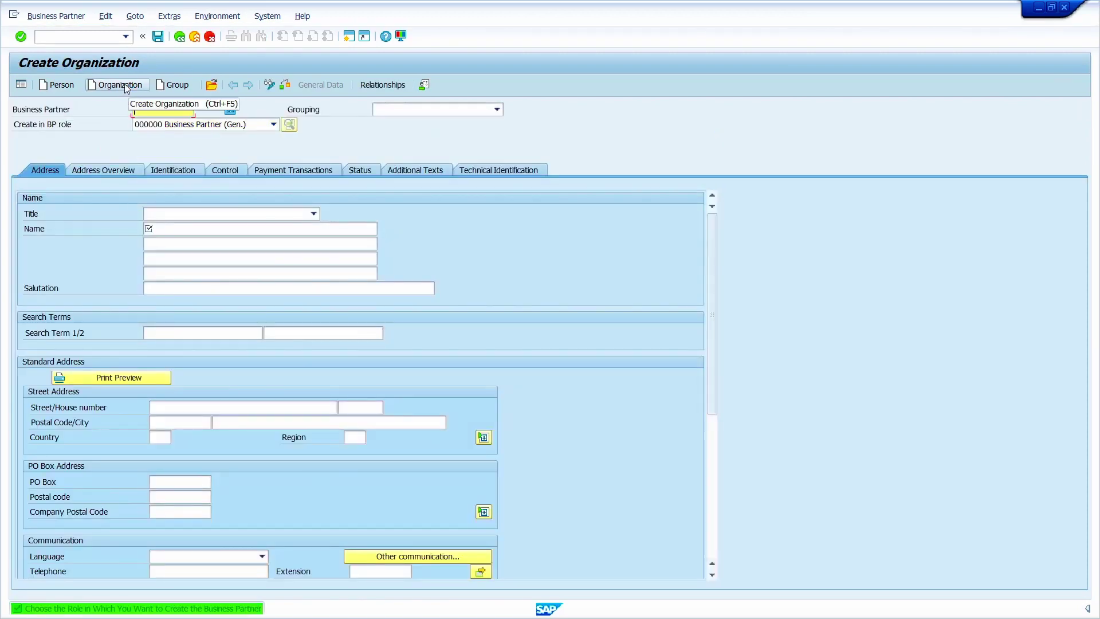
pyautogui.click(496, 110)
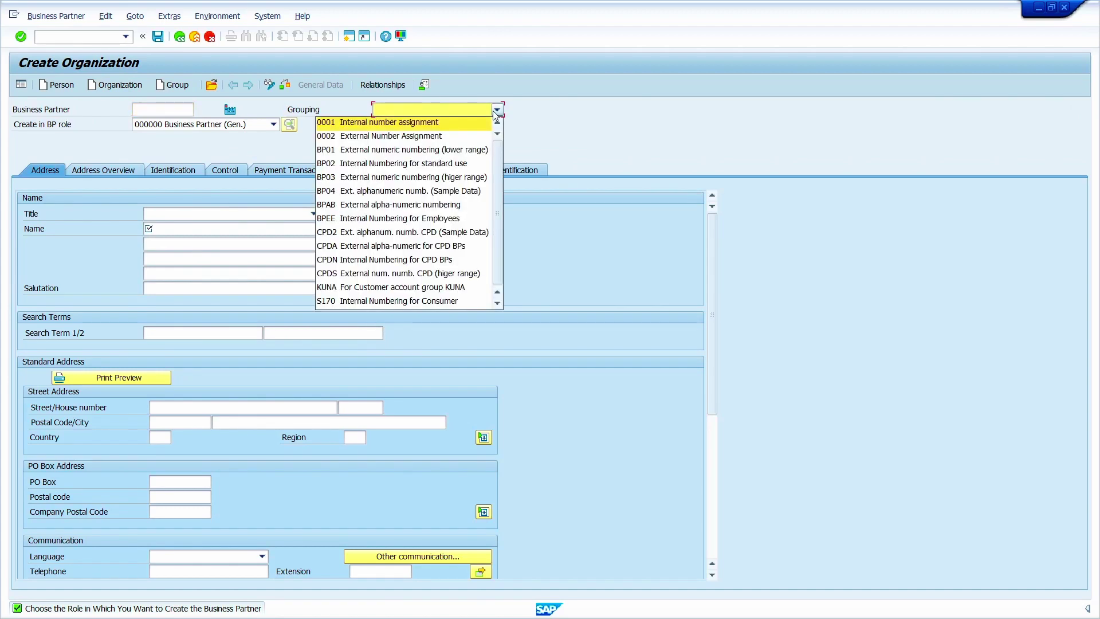
pyautogui.click(469, 161)
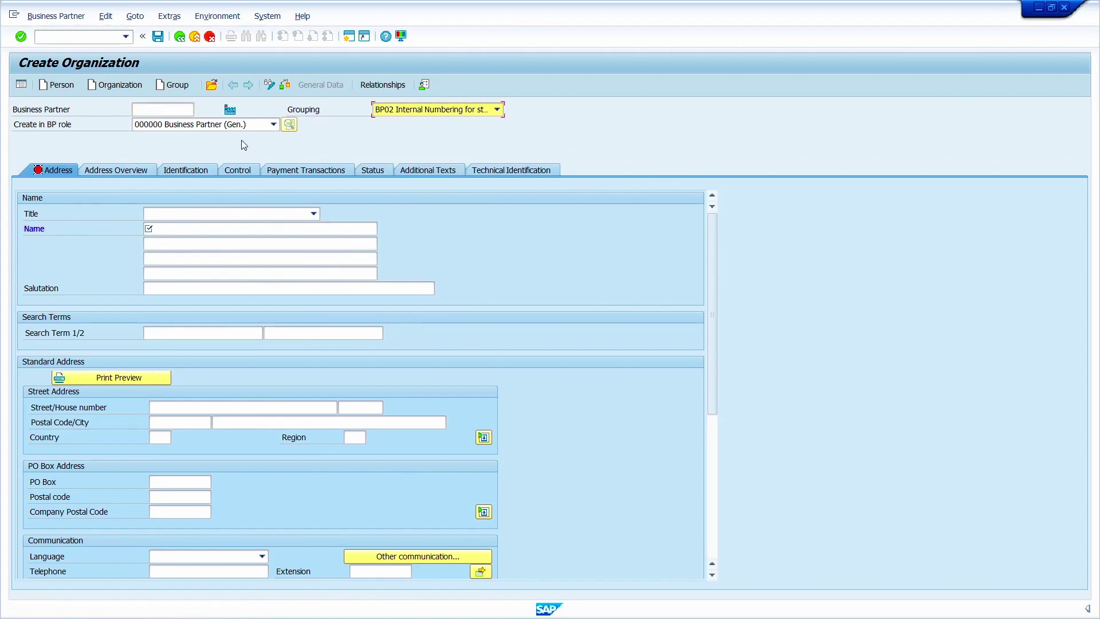
# Change the new organization's BP role to FLVN00 FI Supplier and choose to create it directly in that role
pyautogui.click(253, 125)
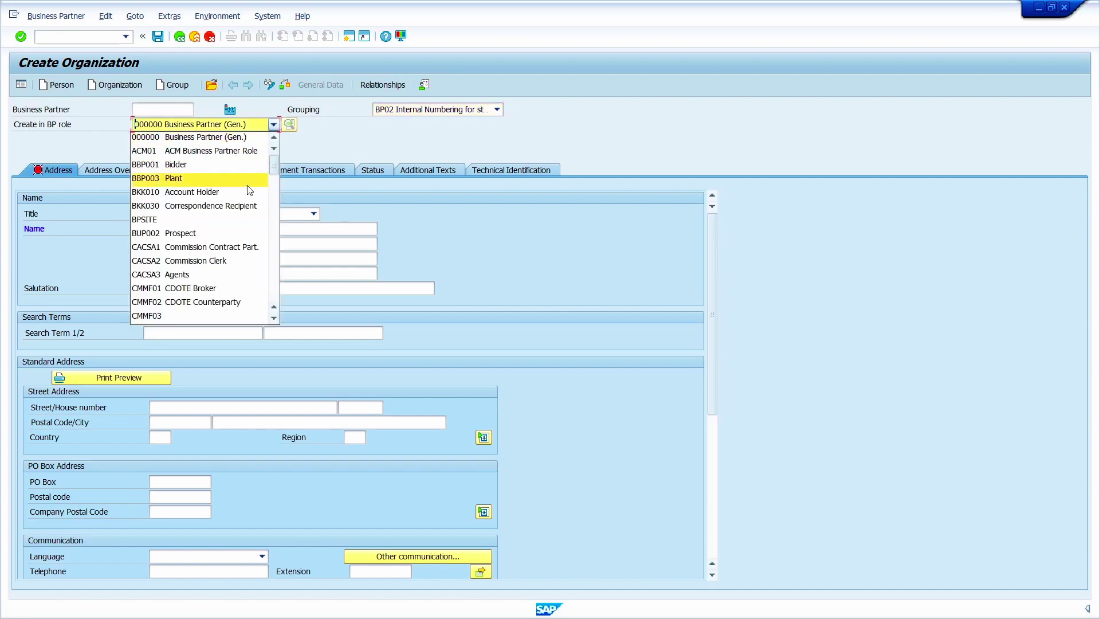
pyautogui.scroll(-1, 238, 229)
pyautogui.scroll(-3, 237, 229)
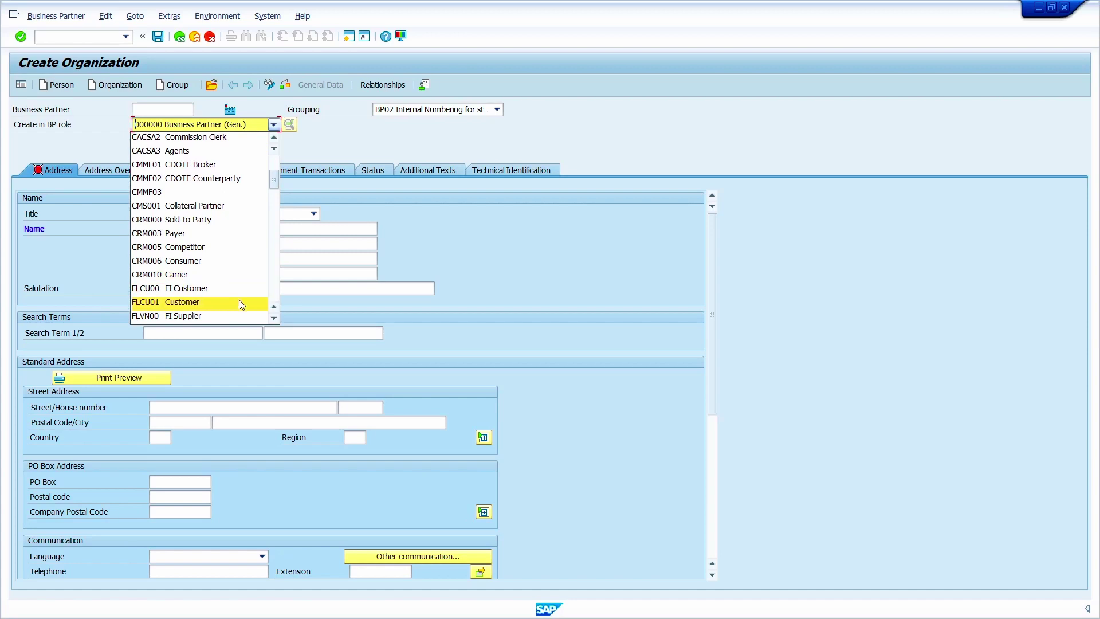
pyautogui.click(238, 315)
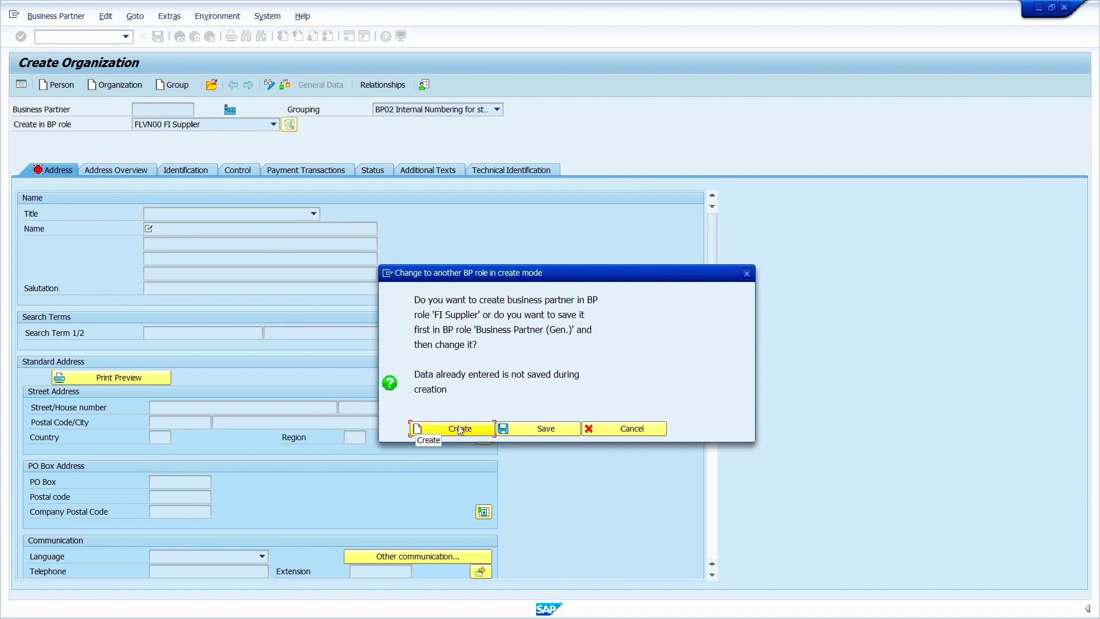
pyautogui.click(460, 430)
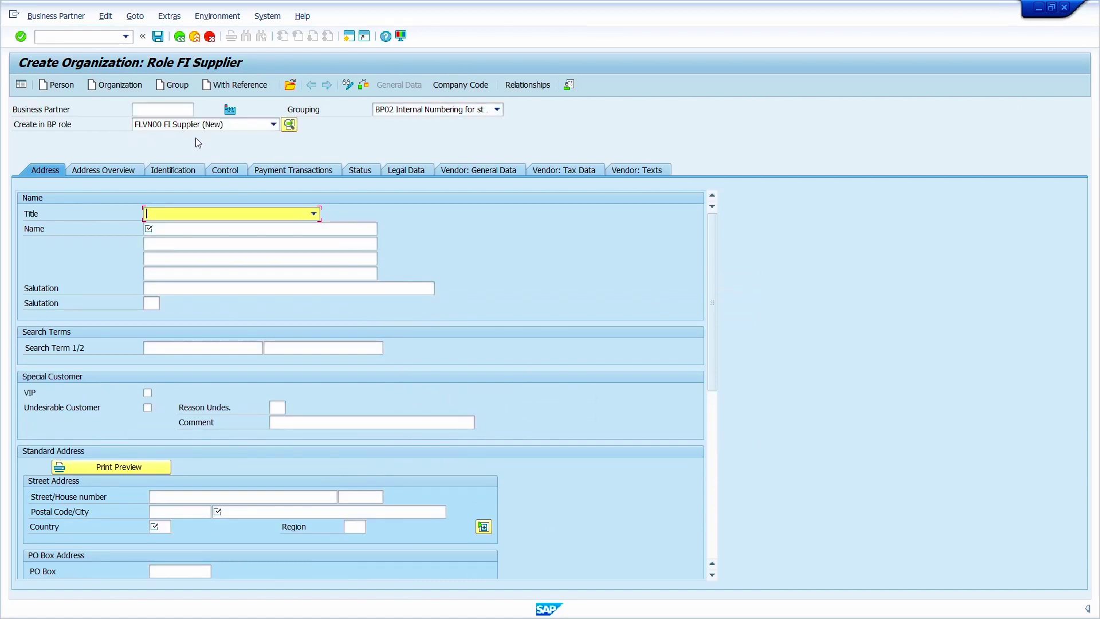
# Create the supplier with reference to business partner MAGR17B001, copying its company code 1710
pyautogui.click(236, 87)
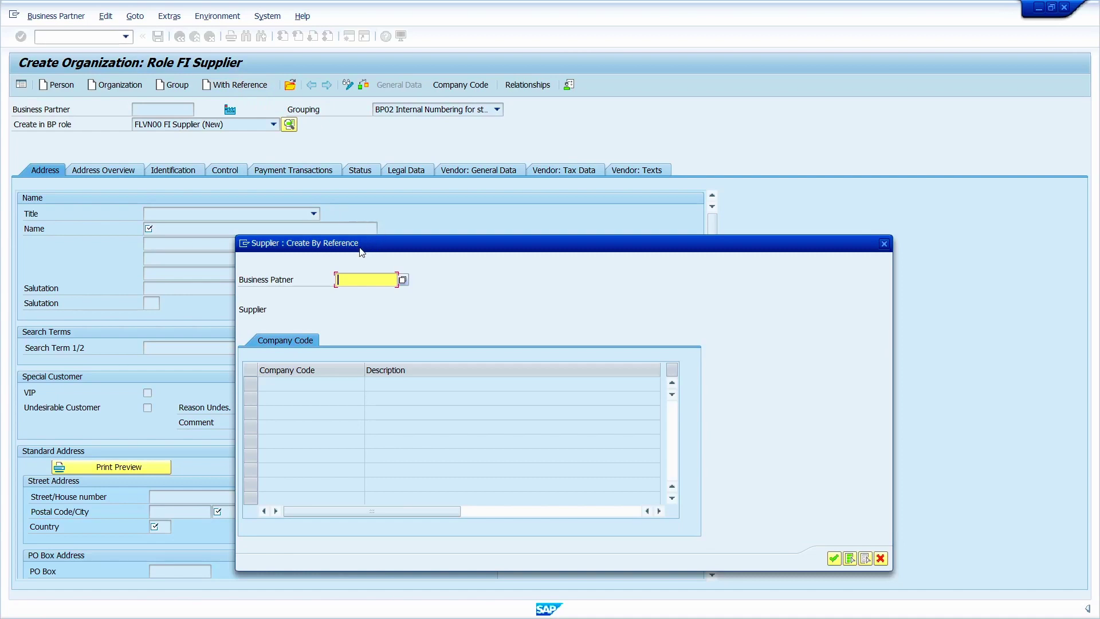
pyautogui.click(367, 292)
pyautogui.click(849, 560)
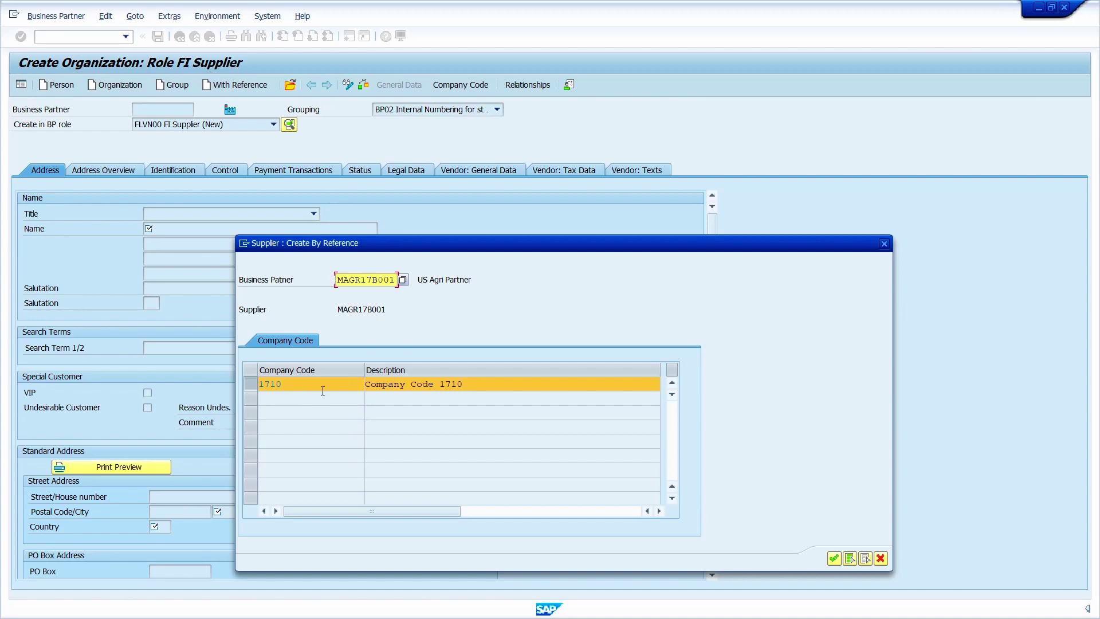
pyautogui.click(834, 559)
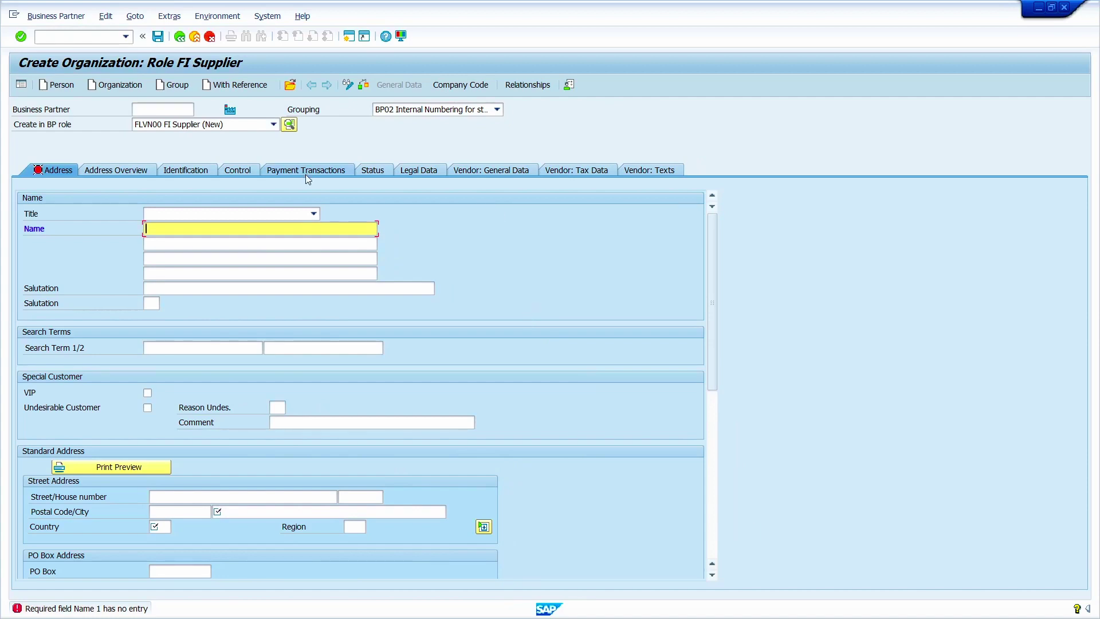
# Set the organization's title to 0003 Company, its name to ADB PVT LTD and its first search term to ADB
pyautogui.click(312, 214)
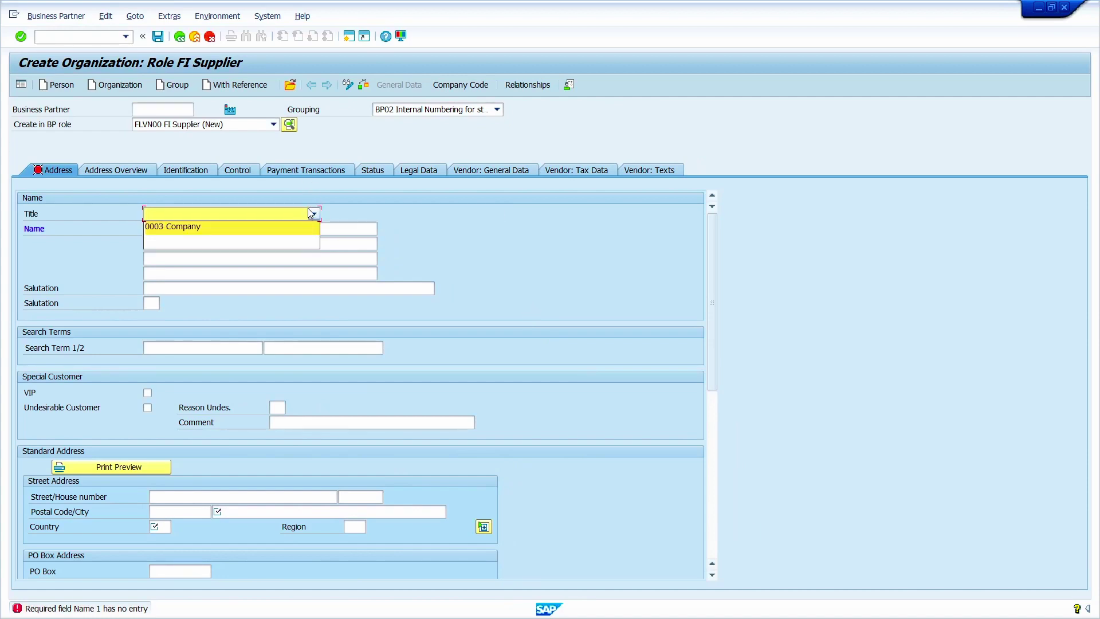
pyautogui.click(303, 230)
pyautogui.click(319, 232)
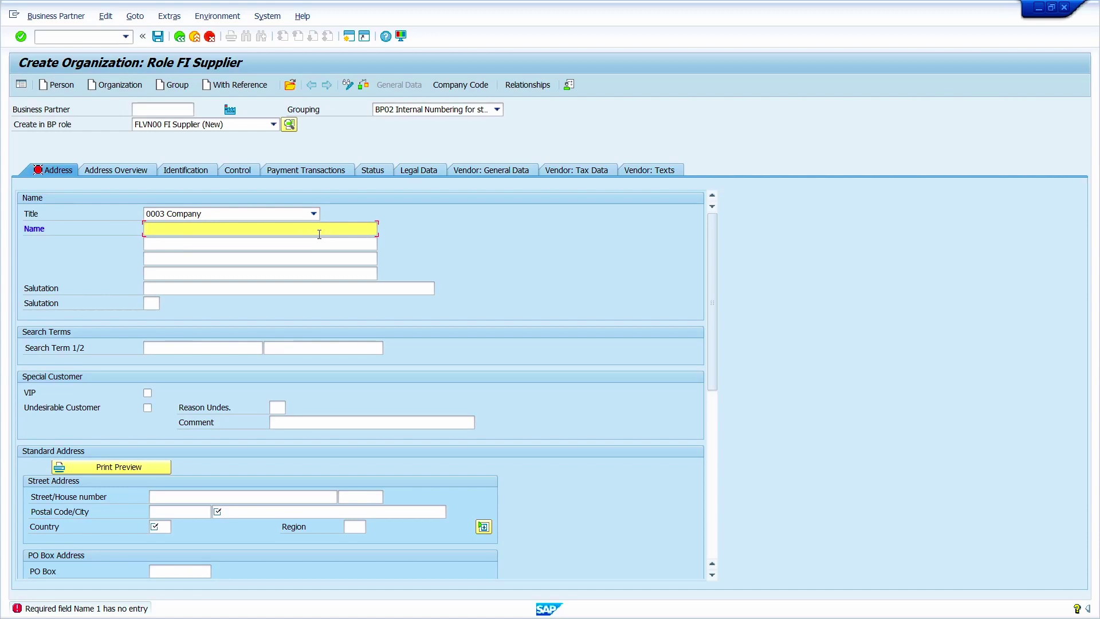
pyautogui.write('ADB PVT LTD')
pyautogui.click(222, 347)
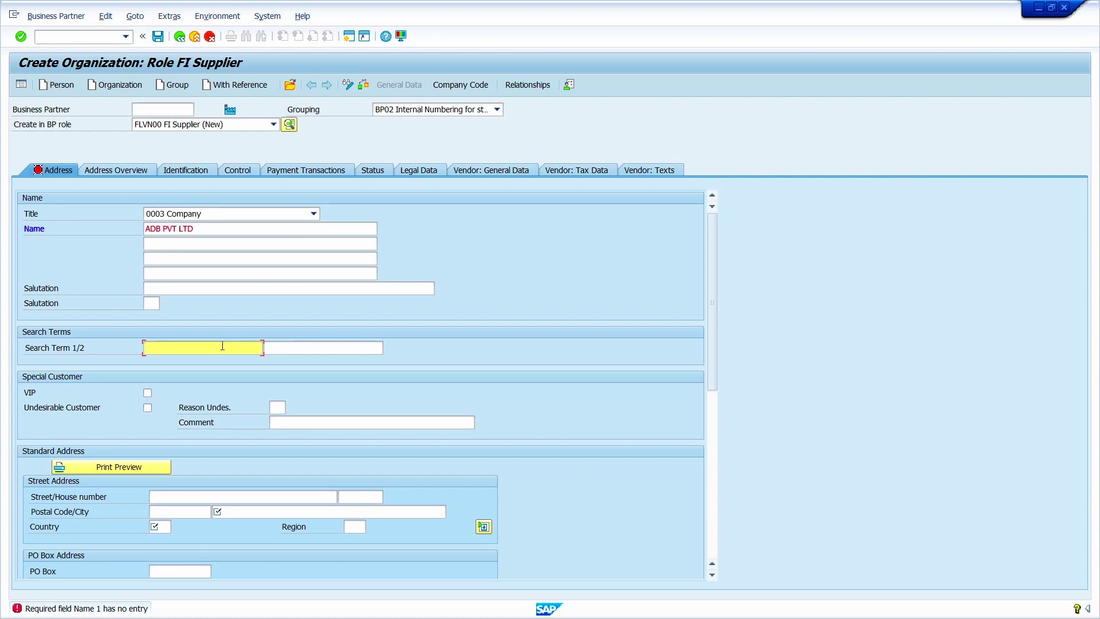
pyautogui.write('ADB')
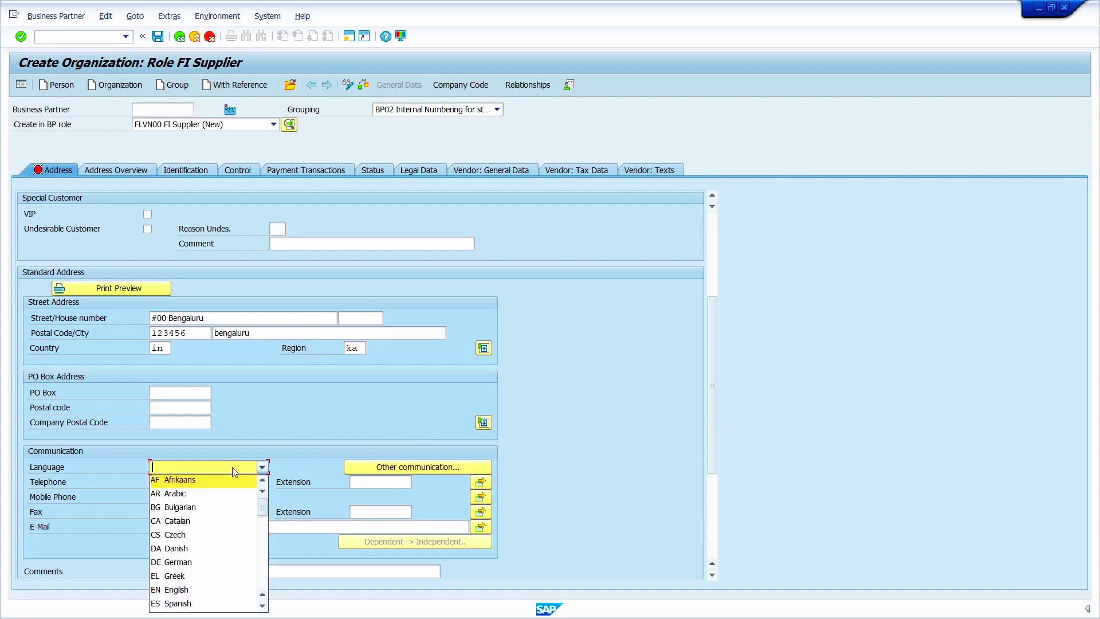
# Fill in the standard address with country IN and region KA, and set the communication language to EN English
pyautogui.click(233, 467)
pyautogui.press('e')
pyautogui.press('n')
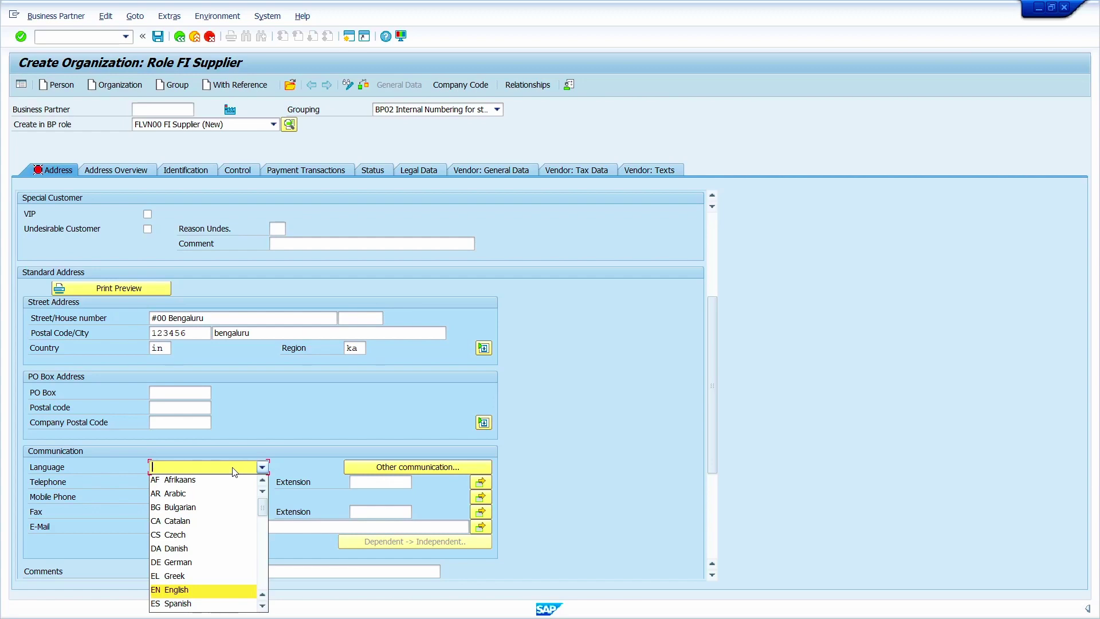
pyautogui.press('Return')
pyautogui.press('Return')
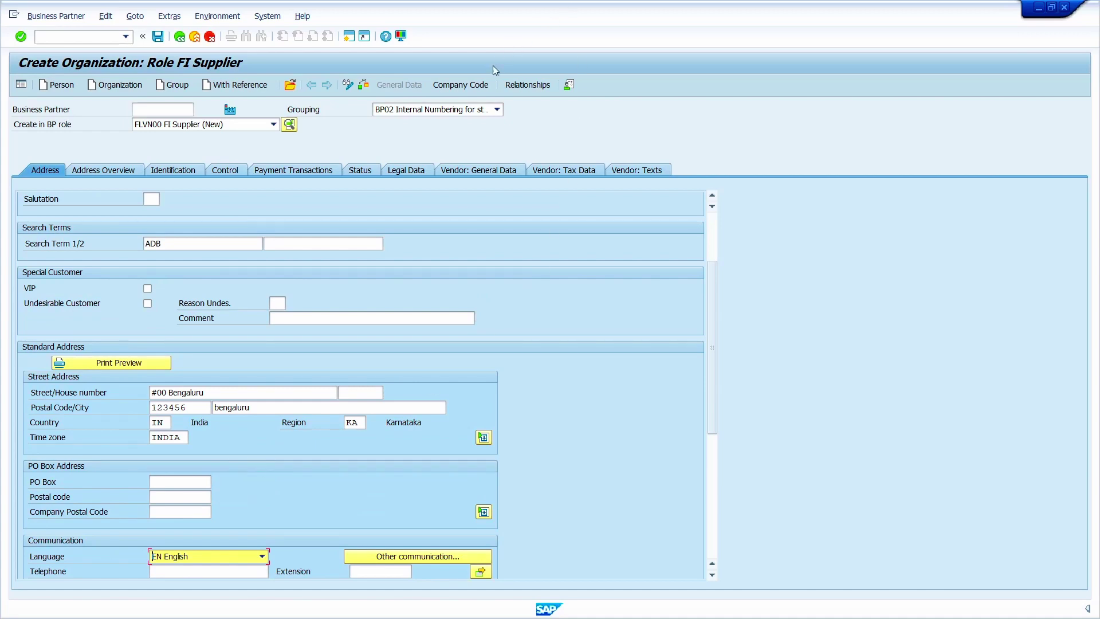
# Go to the company code data for 1710 and save the new FI supplier
pyautogui.click(469, 87)
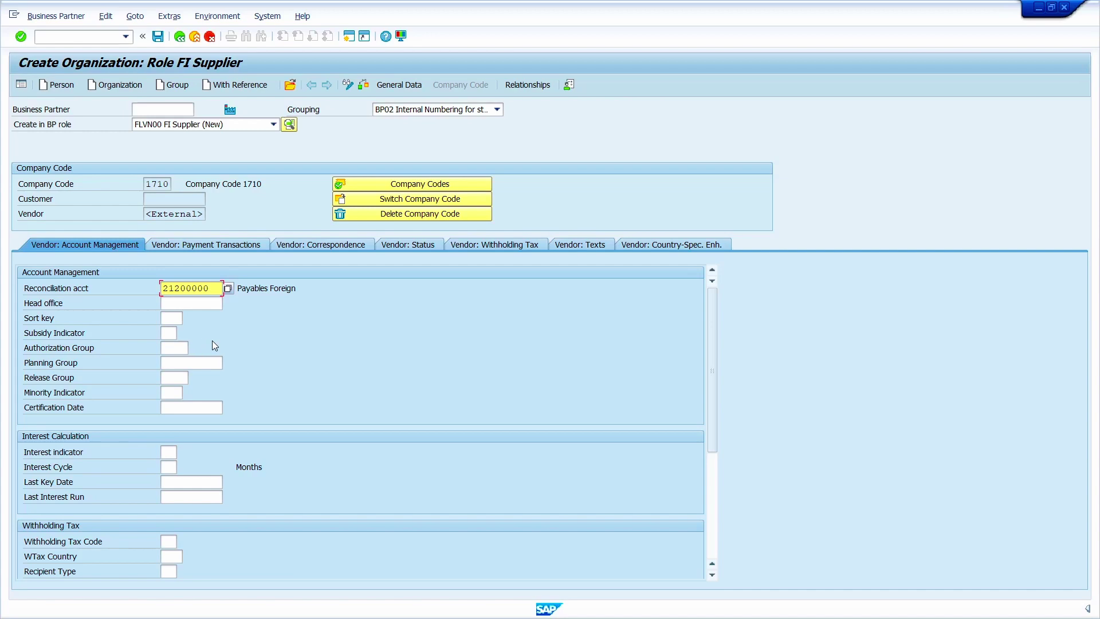
pyautogui.click(158, 36)
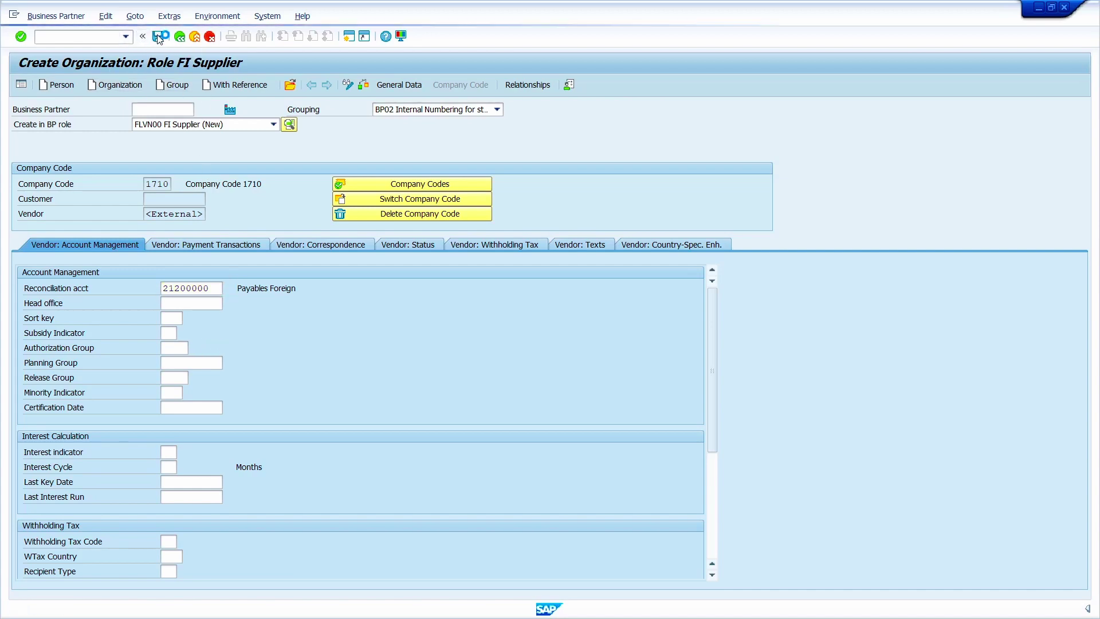
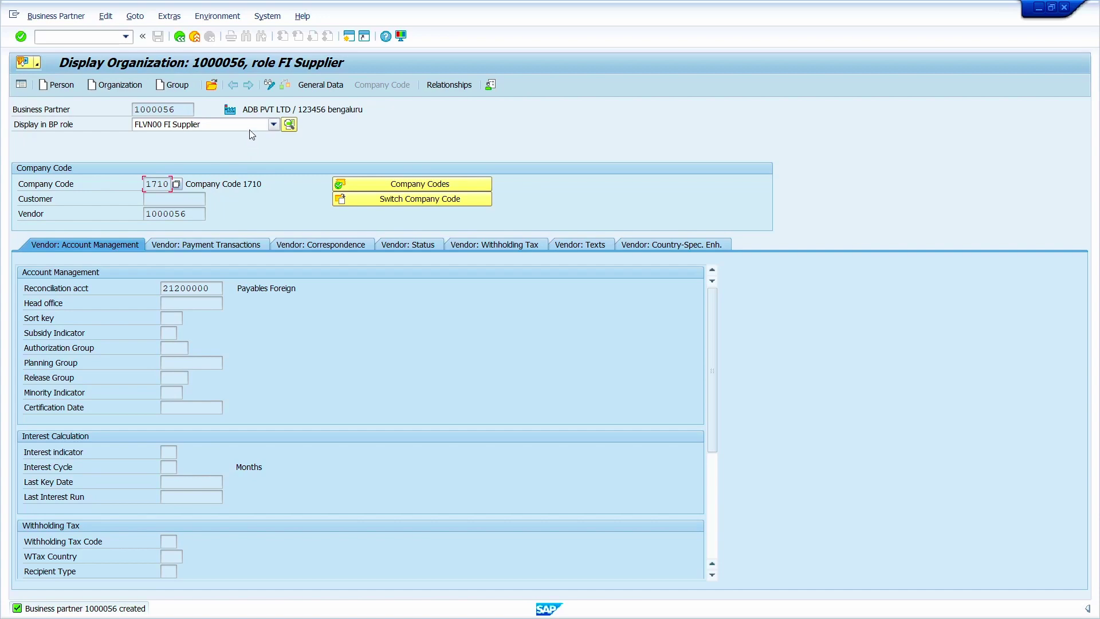
# Switch the saved business partner to change mode and extend it with the BP role FLVN01 Supplier
pyautogui.click(253, 126)
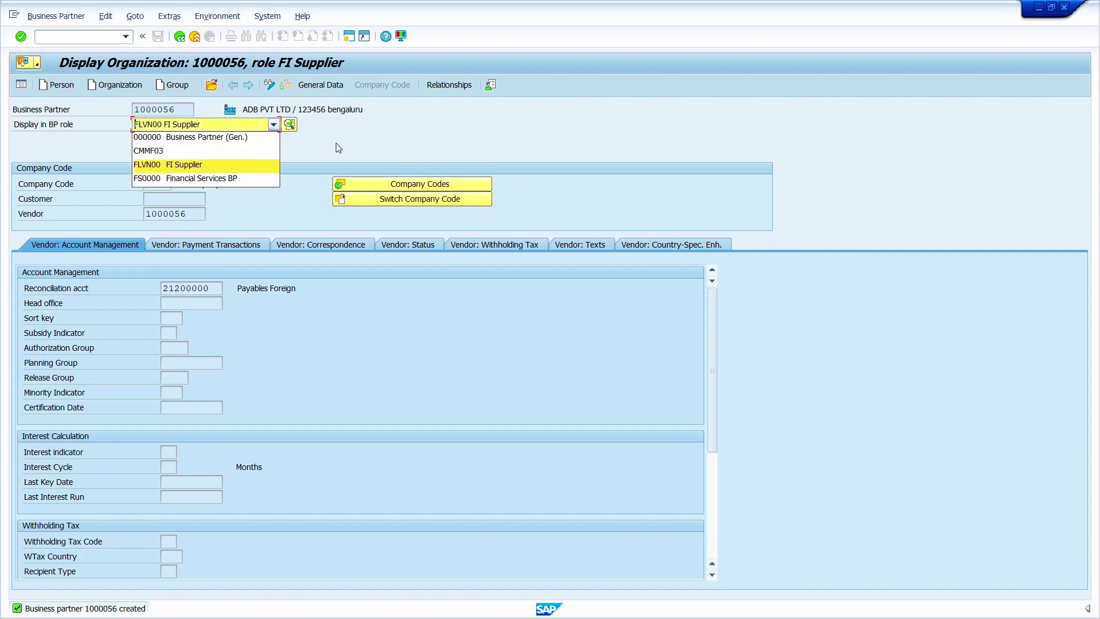
pyautogui.click(334, 142)
pyautogui.click(268, 85)
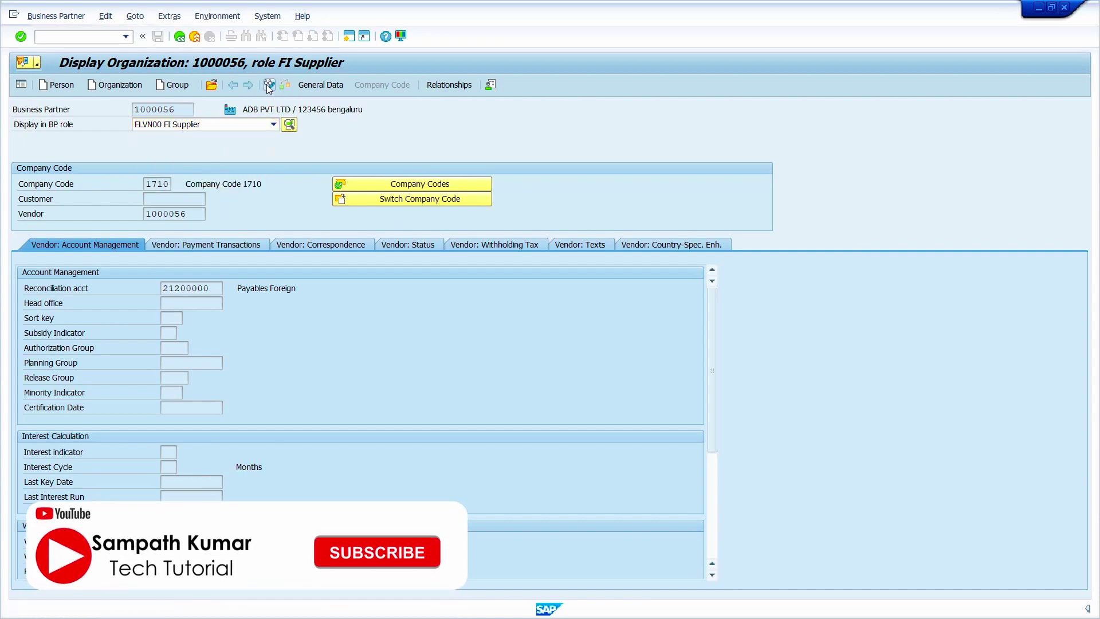
pyautogui.click(249, 127)
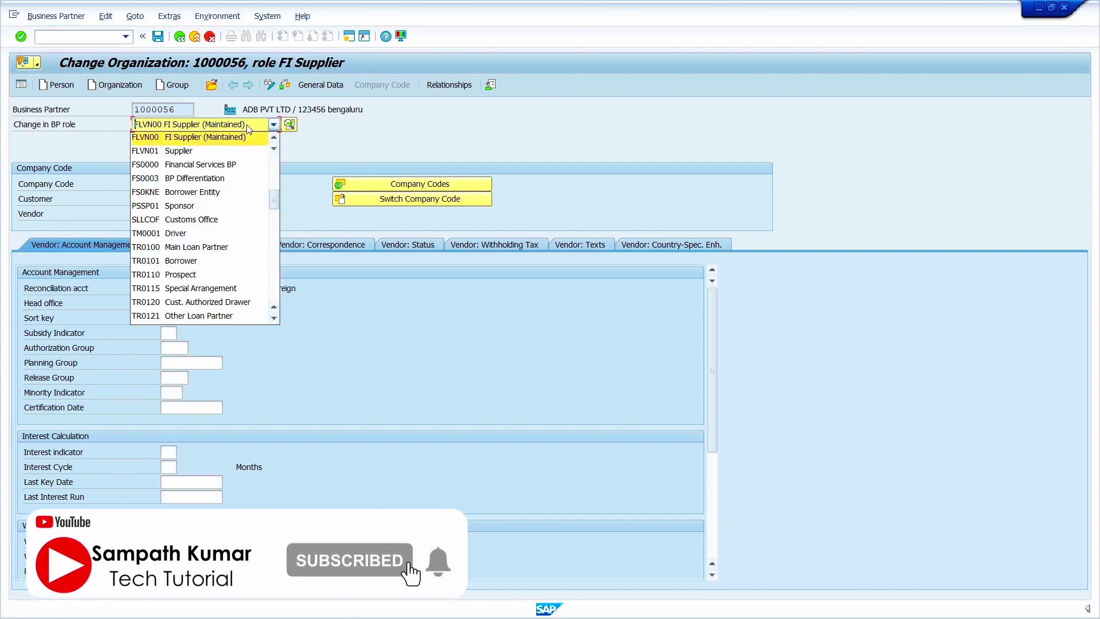
pyautogui.click(241, 152)
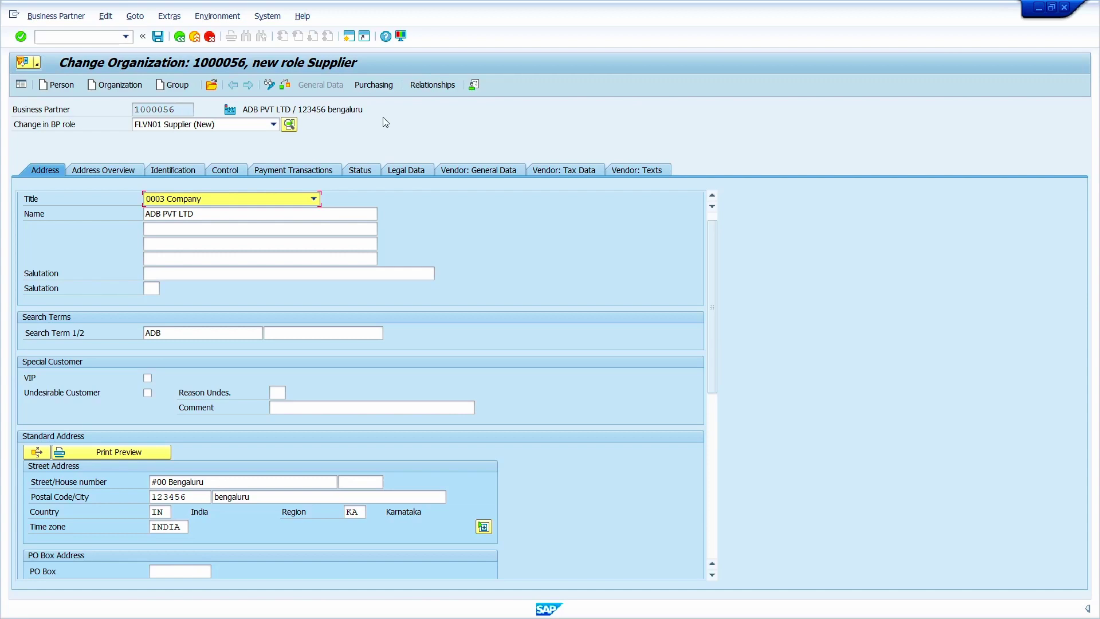
# Go to the supplier's purchasing data and assign purchasing organization 1710
pyautogui.click(376, 84)
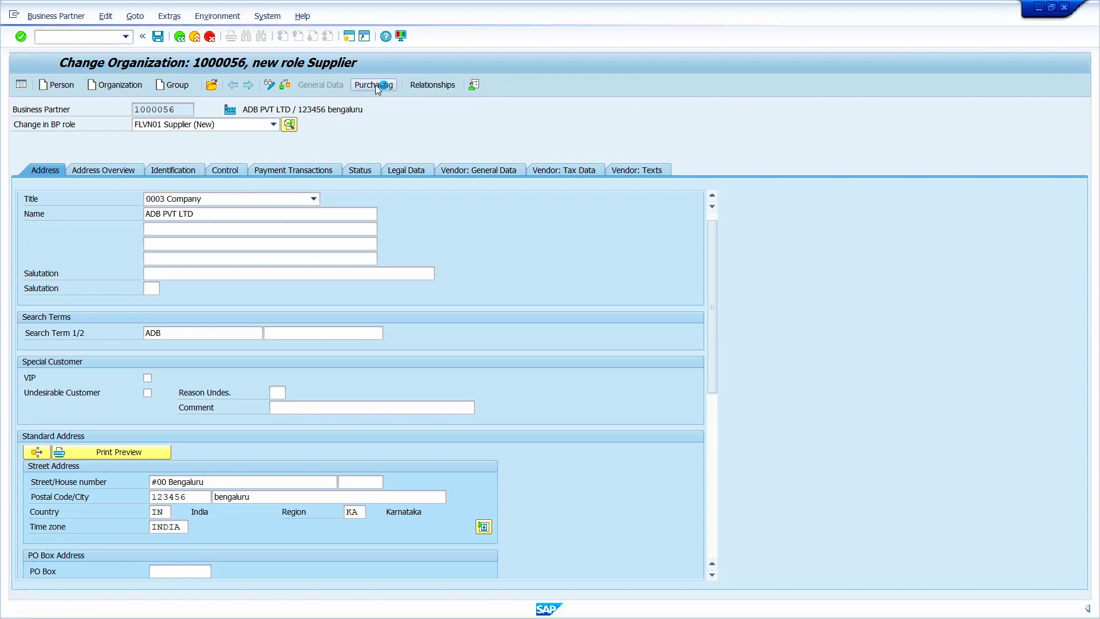
pyautogui.click(159, 183)
pyautogui.write('1710')
pyautogui.press('Return')
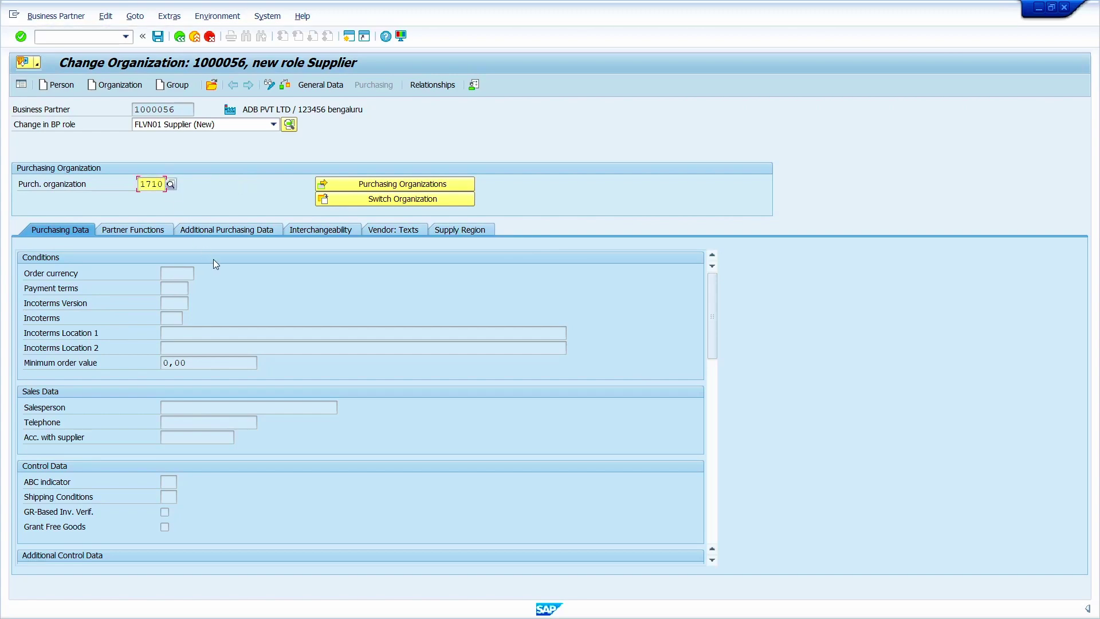
pyautogui.press('Return')
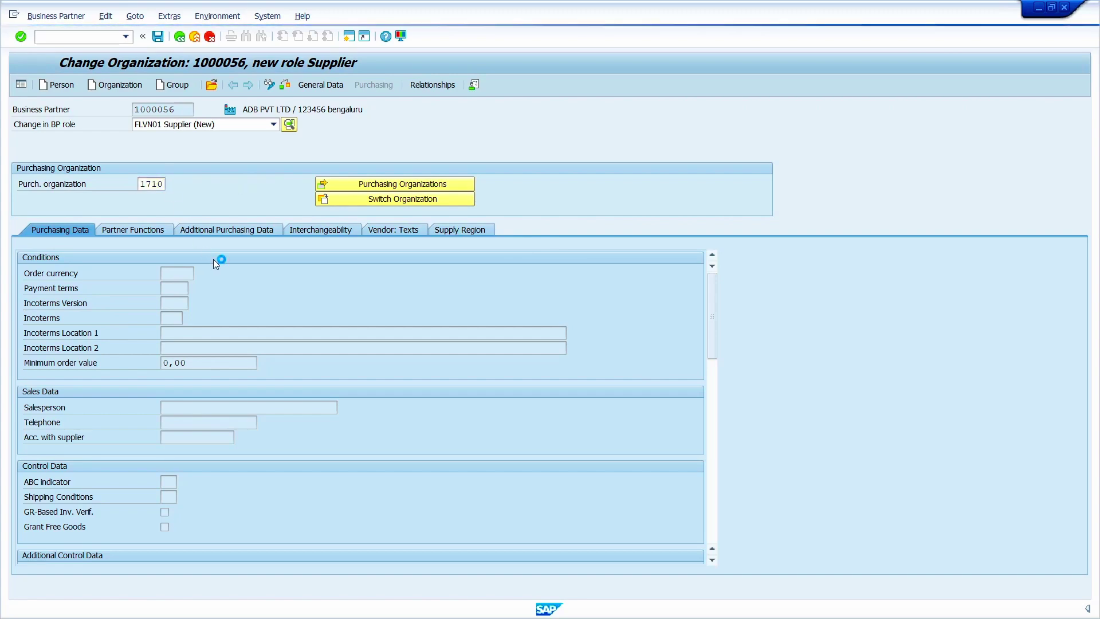
# Set the order currency to INR and enable GR-based invoice verification in the purchasing data
pyautogui.click(172, 288)
pyautogui.write('INR')
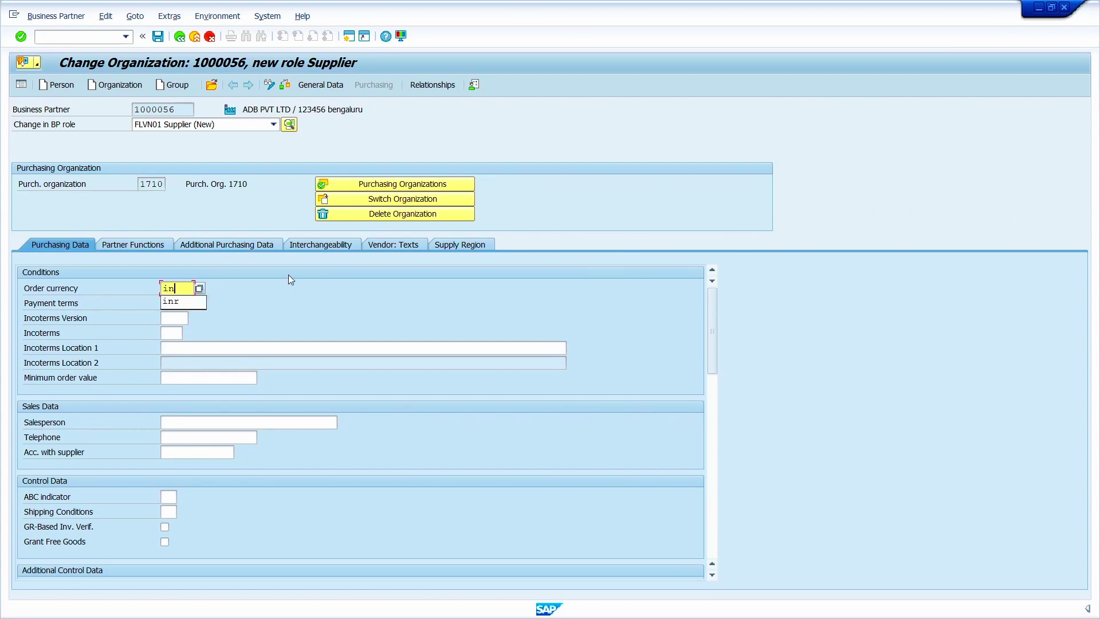
pyautogui.press('Return')
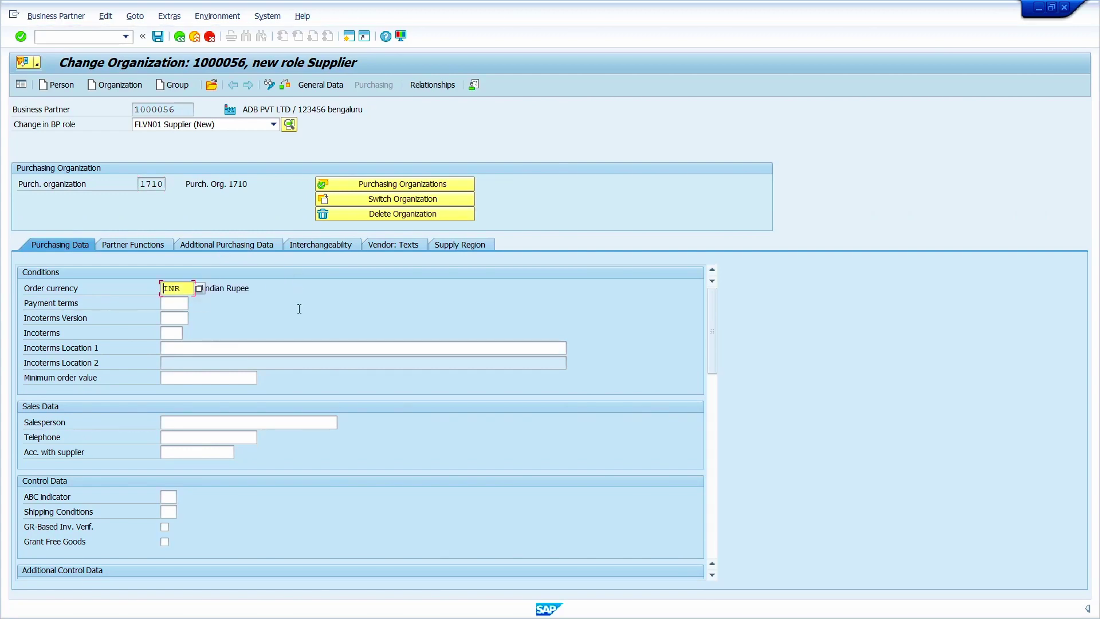
pyautogui.scroll(-5, 312, 339)
pyautogui.scroll(-1, 314, 341)
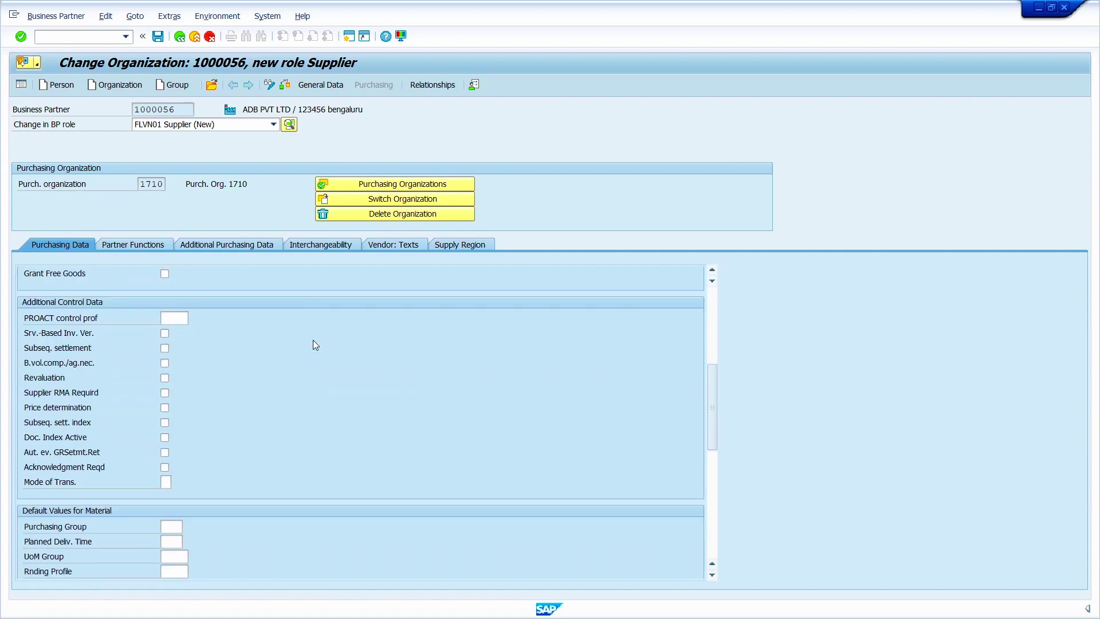
pyautogui.scroll(2, 227, 347)
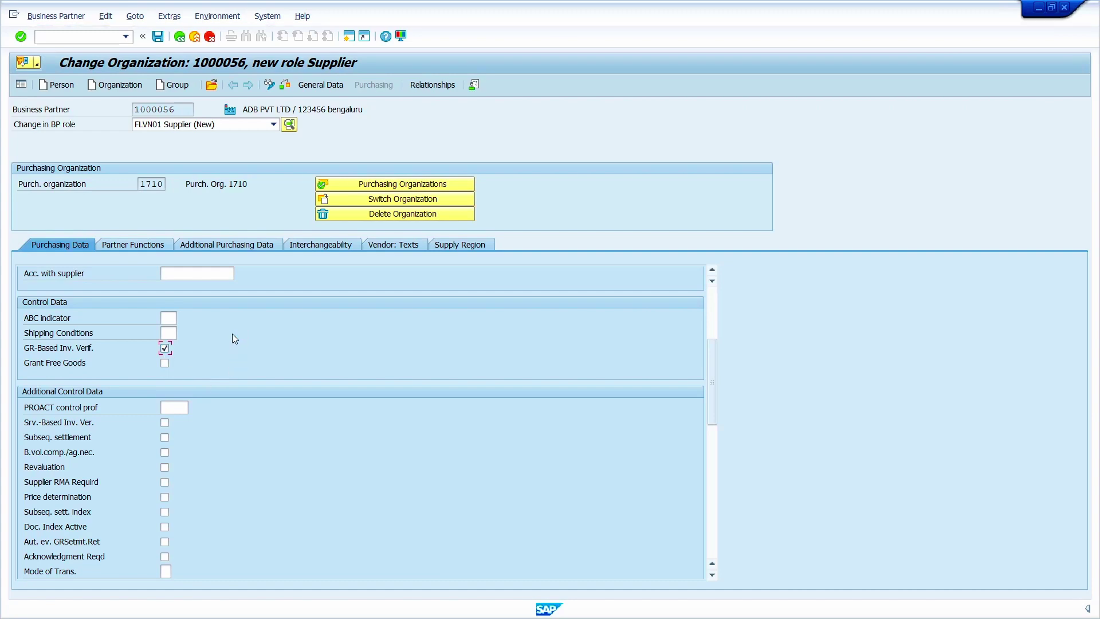
# Check the supplier's partner functions and save the business partner with its new Supplier role
pyautogui.click(132, 244)
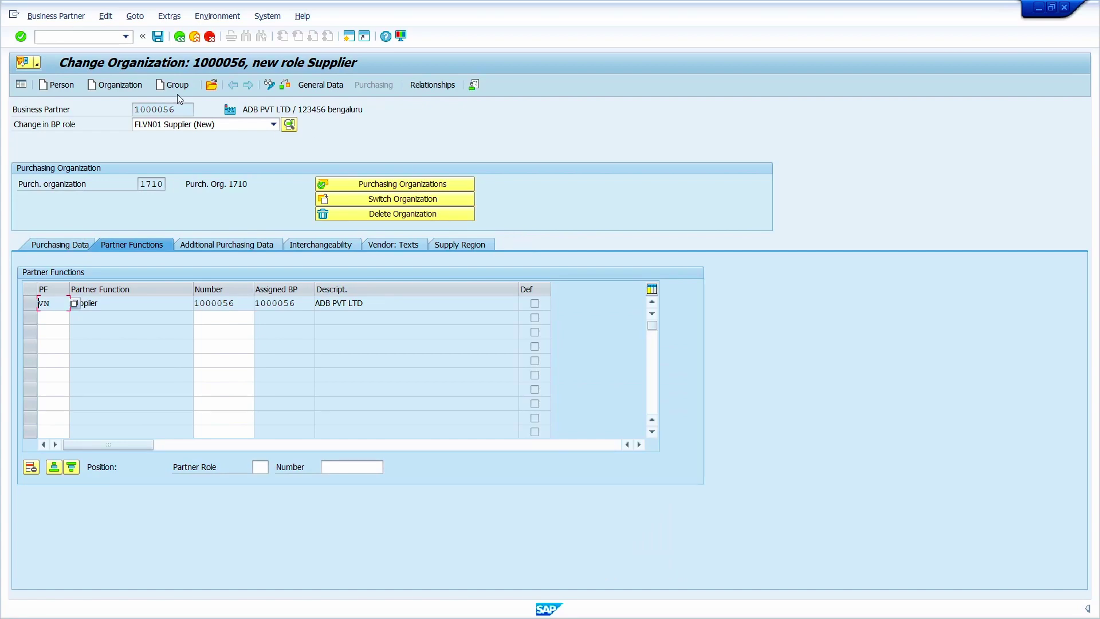
pyautogui.click(158, 37)
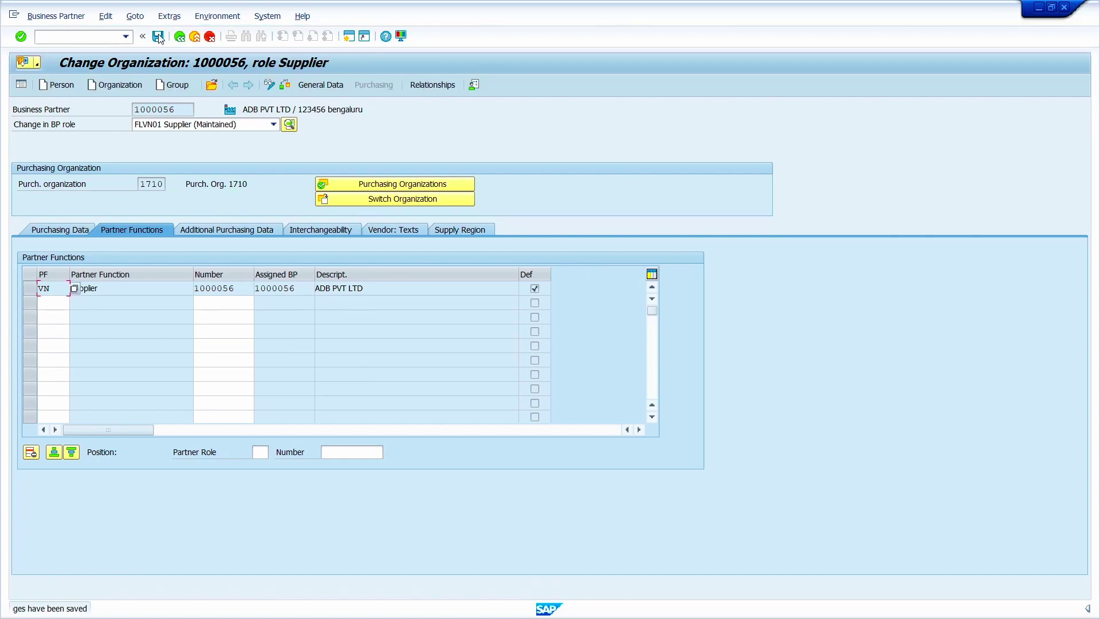